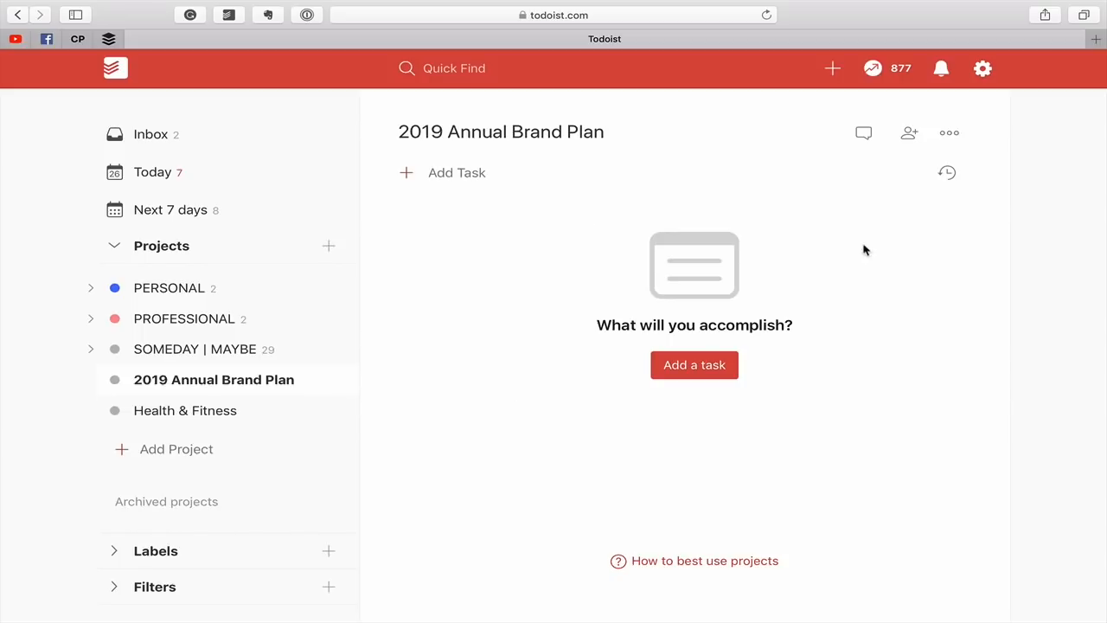
# Open the comments of the 2019 Annual Brand Plan project and begin a comment with the heading line "!!OUTCOME!!".
pyautogui.click(864, 136)
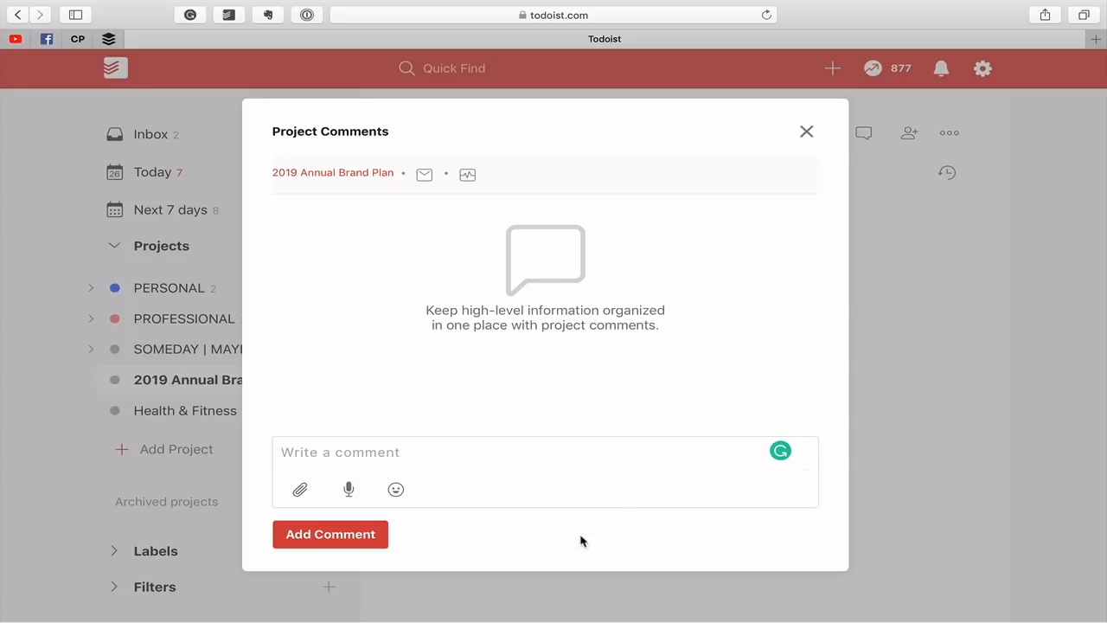
pyautogui.click(302, 490)
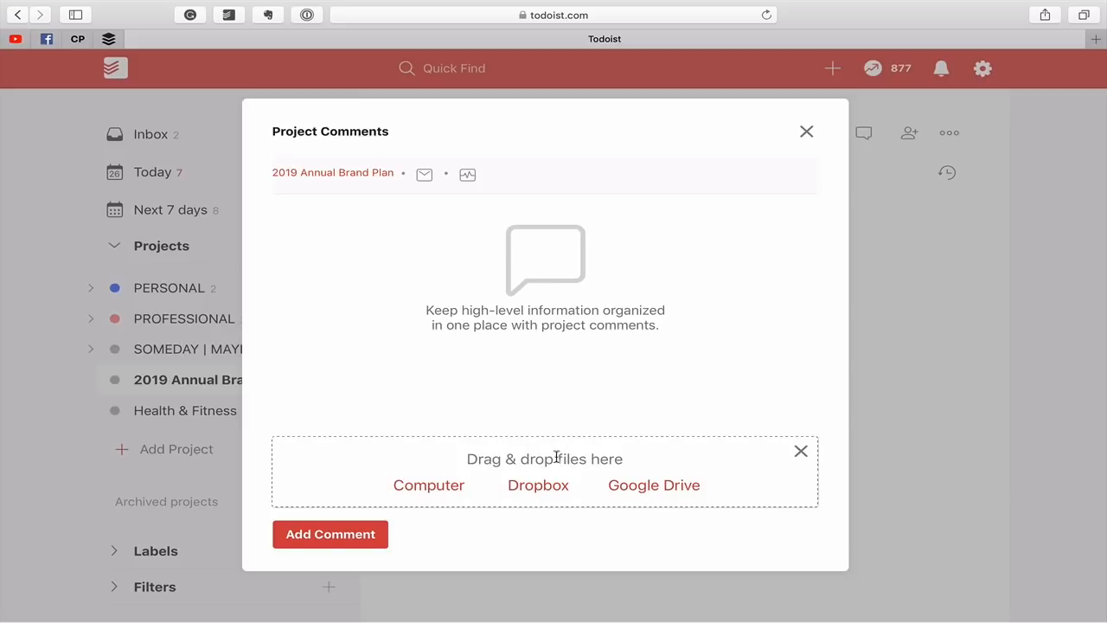
pyautogui.click(802, 453)
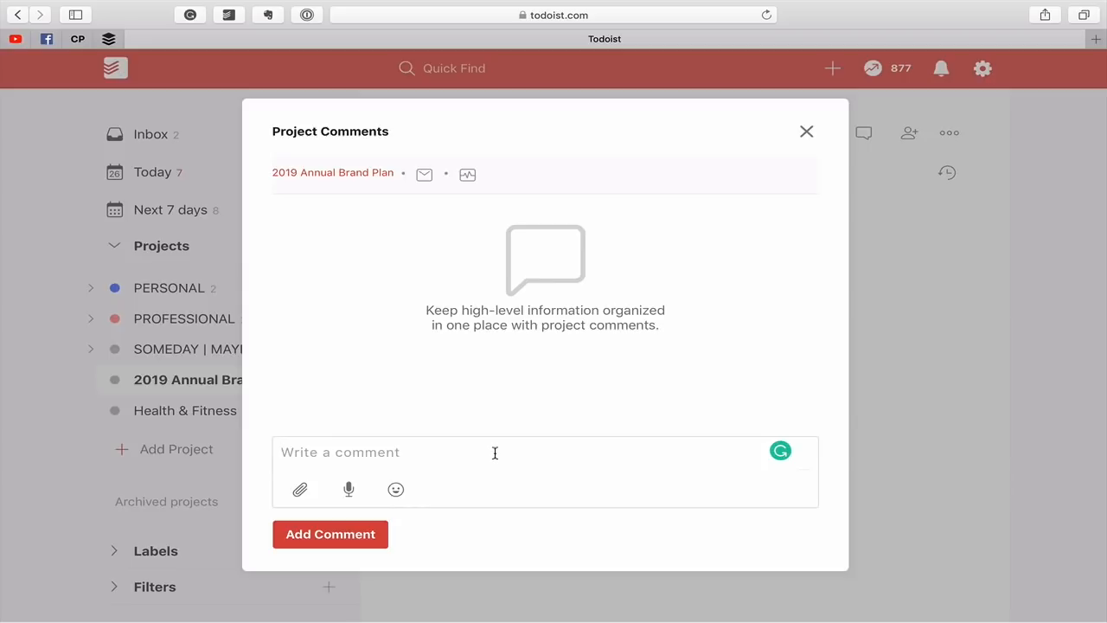
pyautogui.write('OUTCOME')
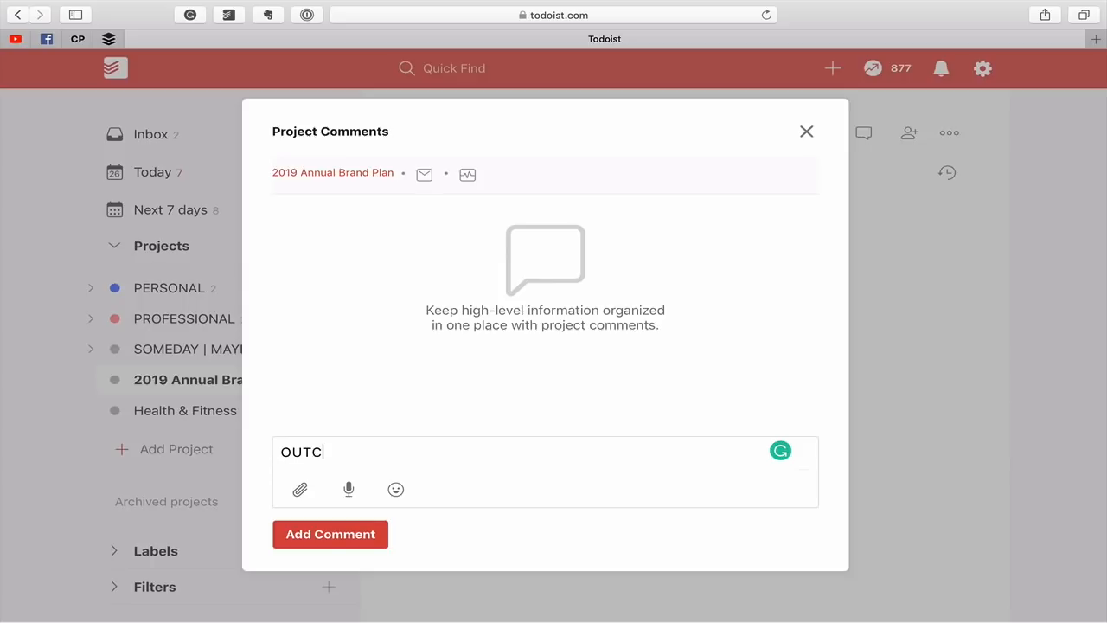
pyautogui.press('Left')
pyautogui.press('Left')
pyautogui.press('Left')
pyautogui.press('Left')
pyautogui.press('Left')
pyautogui.press('Left')
pyautogui.press('Left')
pyautogui.write('!!')
pyautogui.click(371, 454)
pyautogui.write('!!')
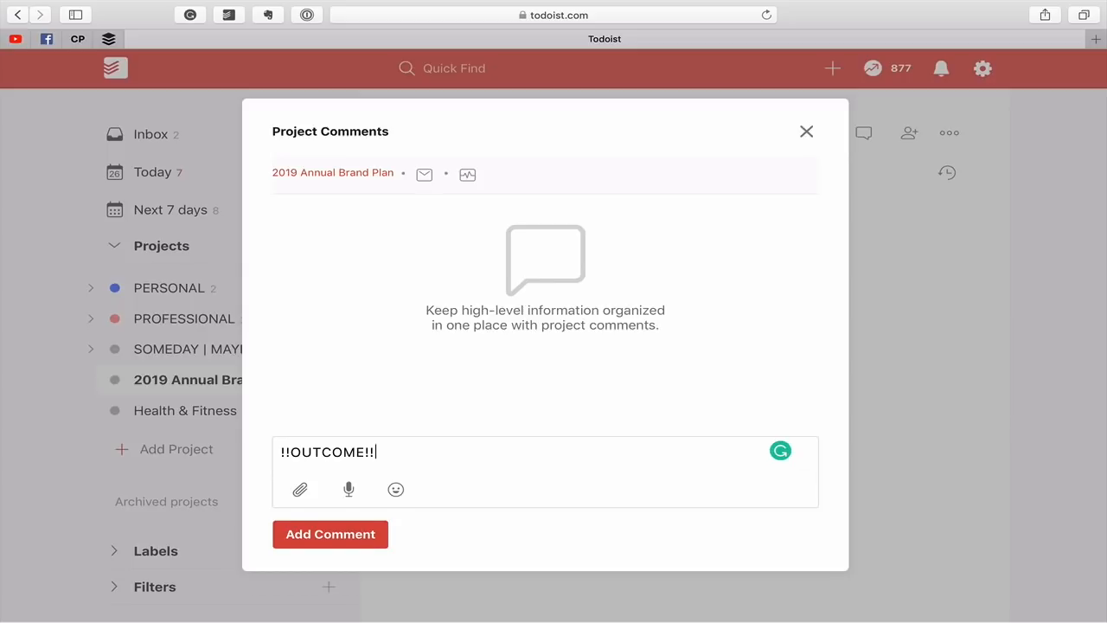
pyautogui.hotkey('shift', 'Return')
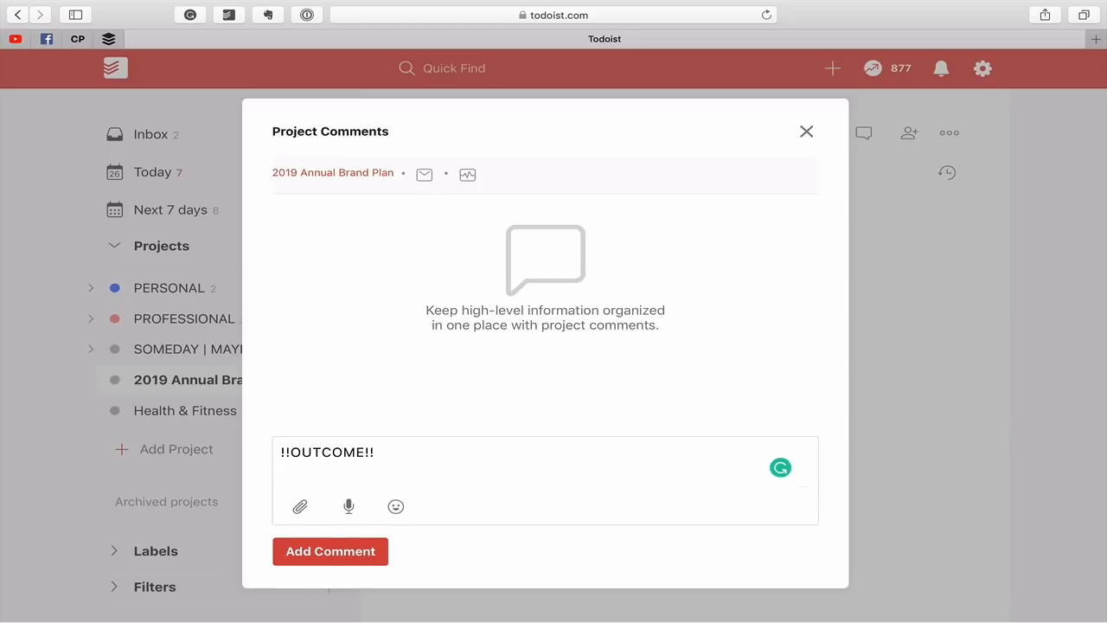
# Write "To create a realistic plan that will increase our sales by over 55% next year and" below the OUTCOME heading.
pyautogui.write('To create a realis')
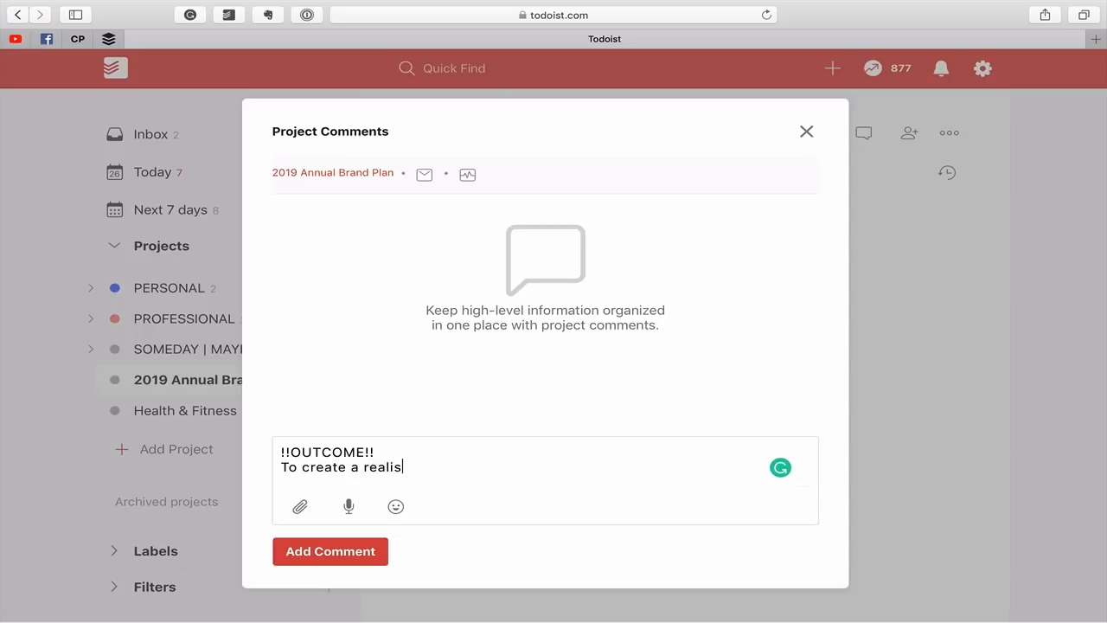
pyautogui.write('tic plan that will incre')
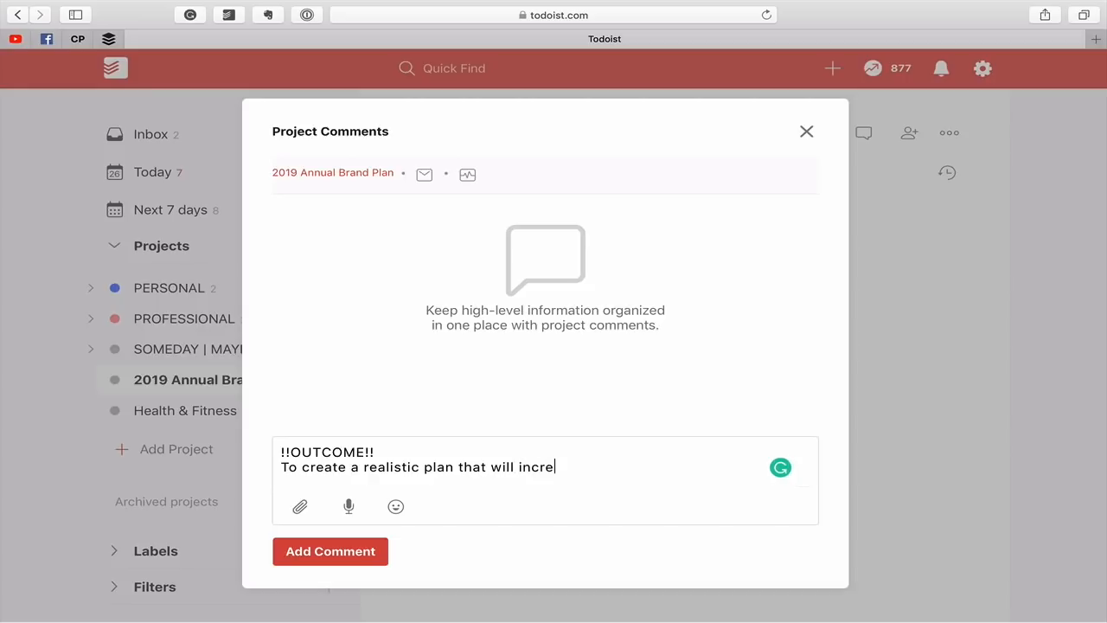
pyautogui.write('ase our sales by over ')
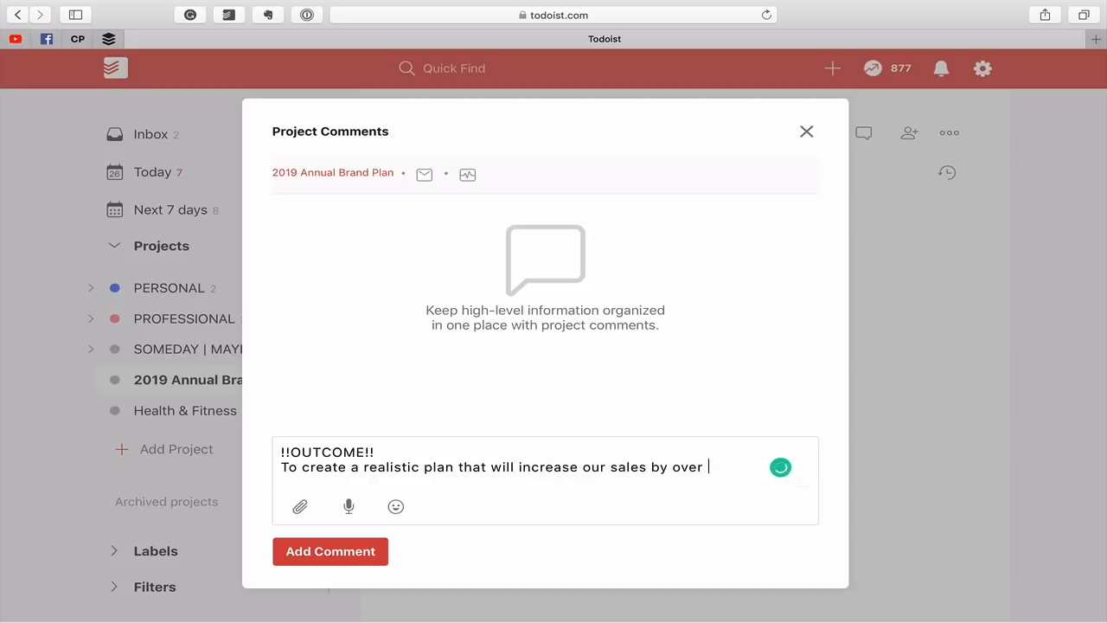
pyautogui.write('55% next year and')
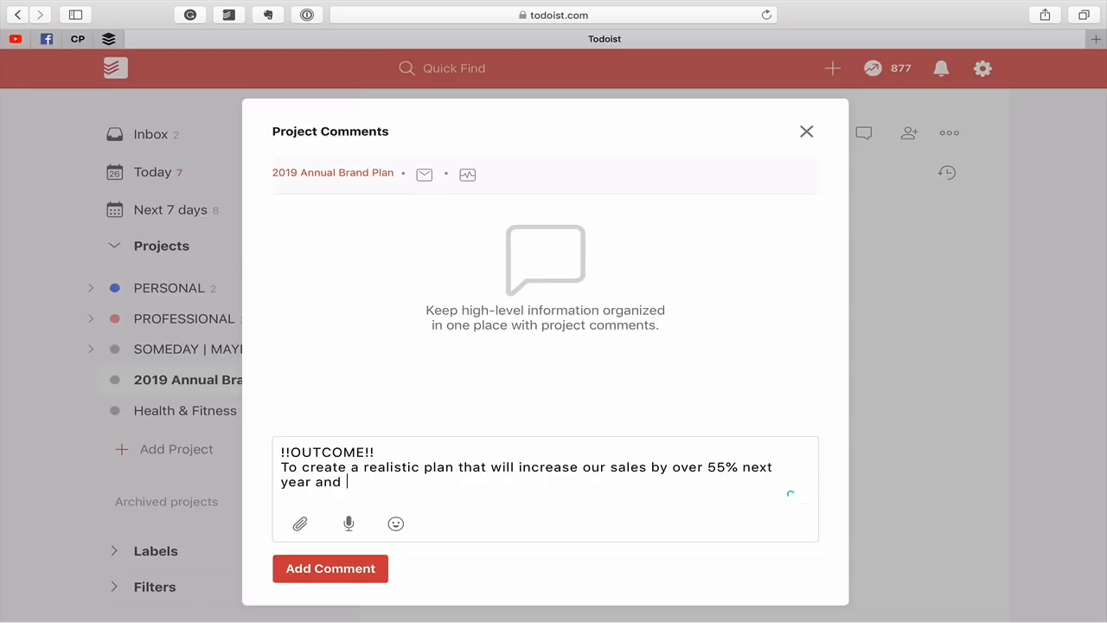
# Continue the outcome sentence with "earn out team not only big bonuses".
pyautogui.write('earn out team not only ')
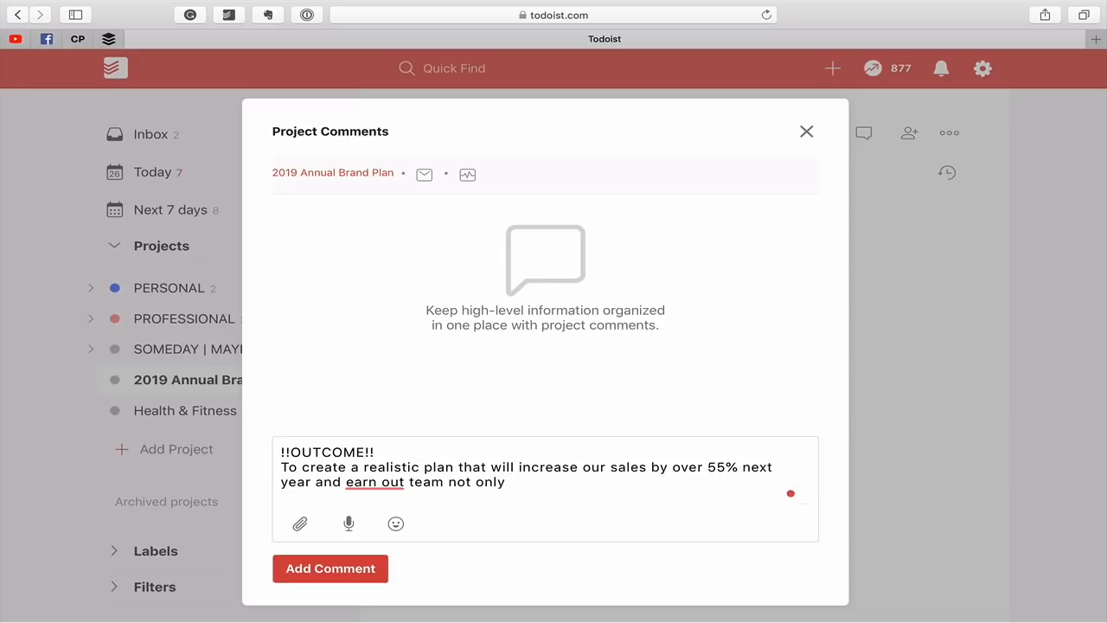
pyautogui.write('big bu')
pyautogui.press('BackSpace')
pyautogui.press('BackSpace')
pyautogui.write('bonsues')
pyautogui.press('BackSpace')
pyautogui.press('BackSpace')
pyautogui.press('BackSpace')
pyautogui.press('BackSpace')
pyautogui.write('uses ')
pyautogui.write('AND')
pyautogui.press('BackSpace')
pyautogui.press('BackSpace')
pyautogui.press('BackSpace')
pyautogui.press('BackSpace')
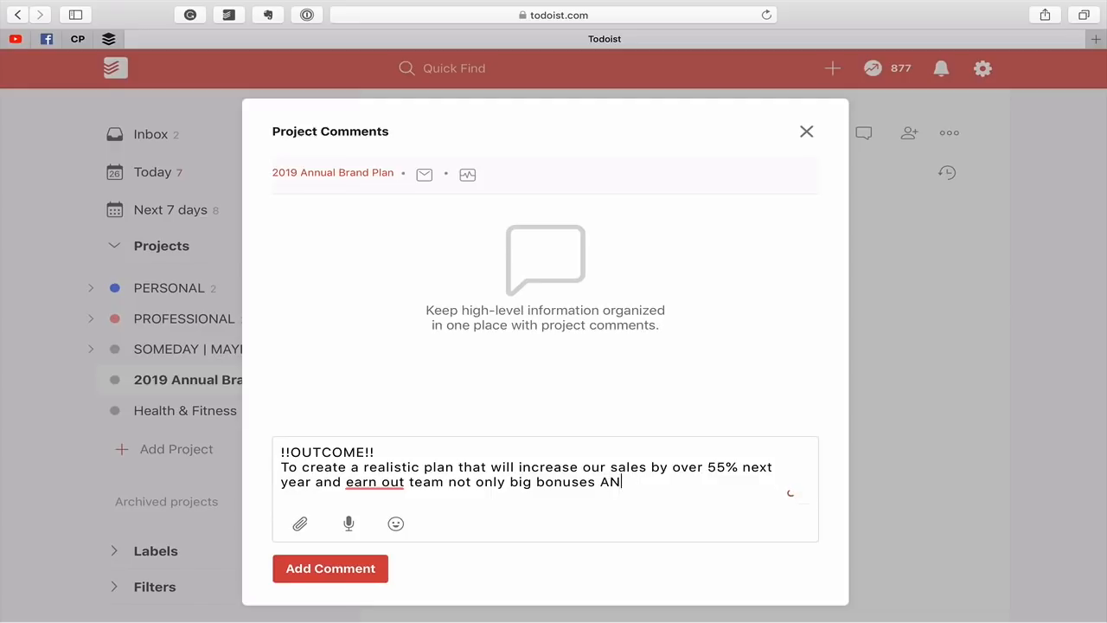
# Extend the outcome sentence with "but the recognition of the whole company".
pyautogui.write('but')
pyautogui.press('BackSpace')
pyautogui.write('ut the recongnition')
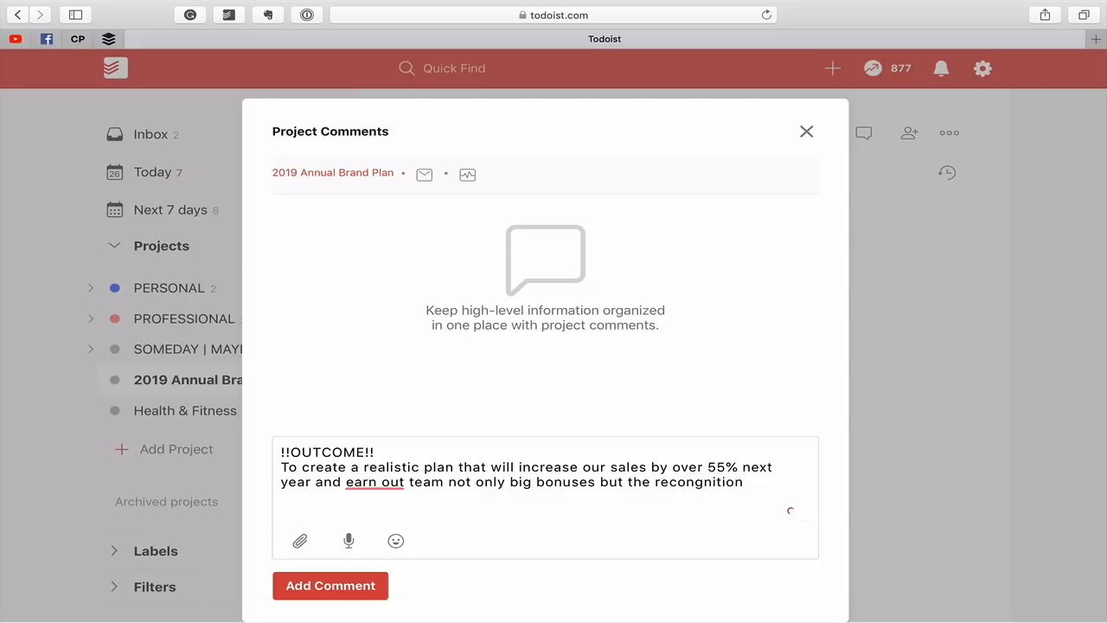
pyautogui.press('BackSpace')
pyautogui.press('BackSpace')
pyautogui.press('BackSpace')
pyautogui.press('BackSpace')
pyautogui.press('BackSpace')
pyautogui.press('BackSpace')
pyautogui.press('BackSpace')
pyautogui.press('BackSpace')
pyautogui.write('gnition of the whole company')
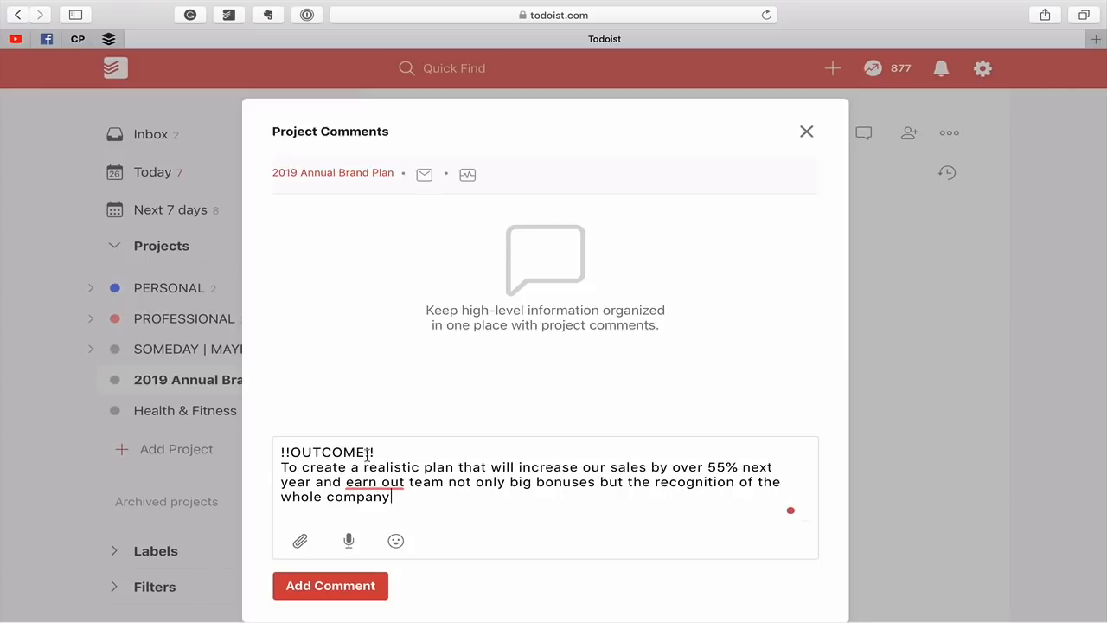
# Correct "out" to "our" in the outcome sentence, end it with a period, and post the comment.
pyautogui.moveTo(376, 483)
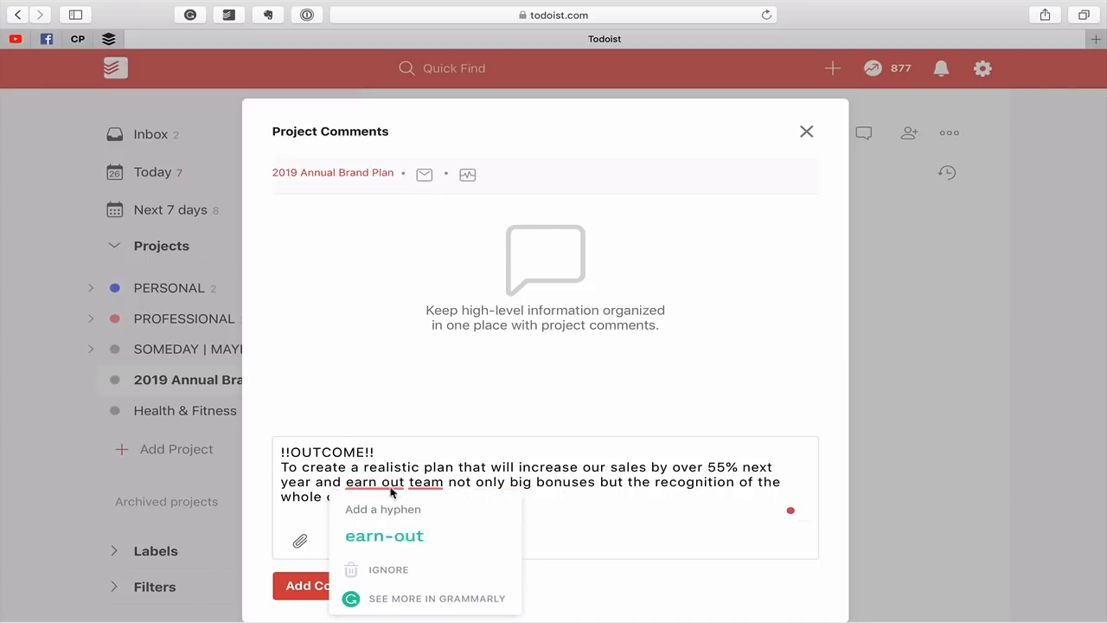
pyautogui.click(403, 481)
pyautogui.press('BackSpace')
pyautogui.write('r')
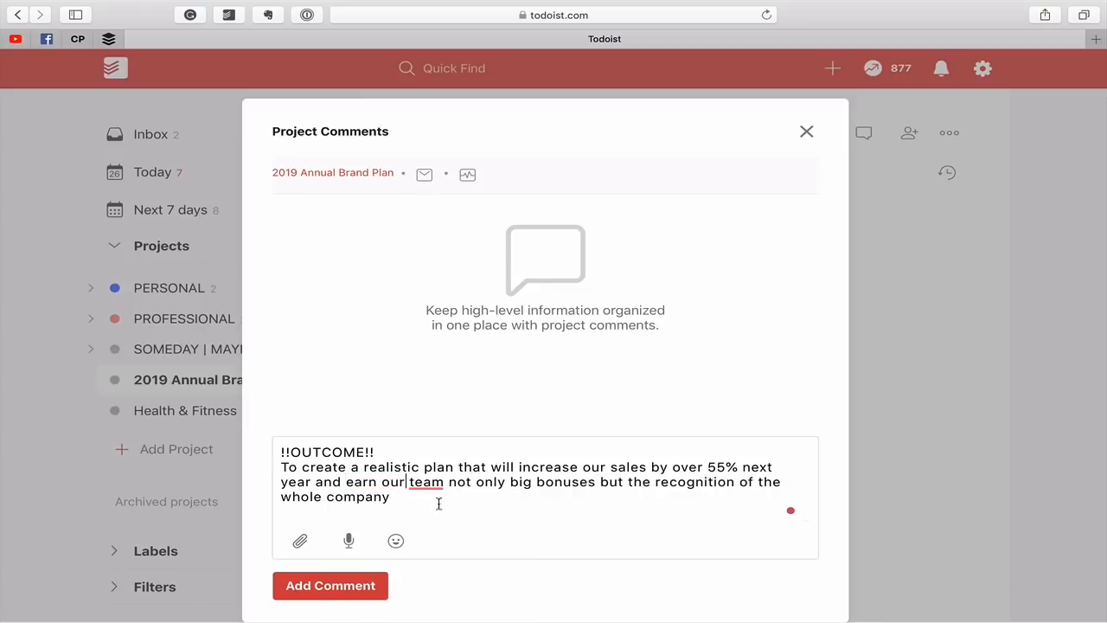
pyautogui.write('.')
pyautogui.click(352, 588)
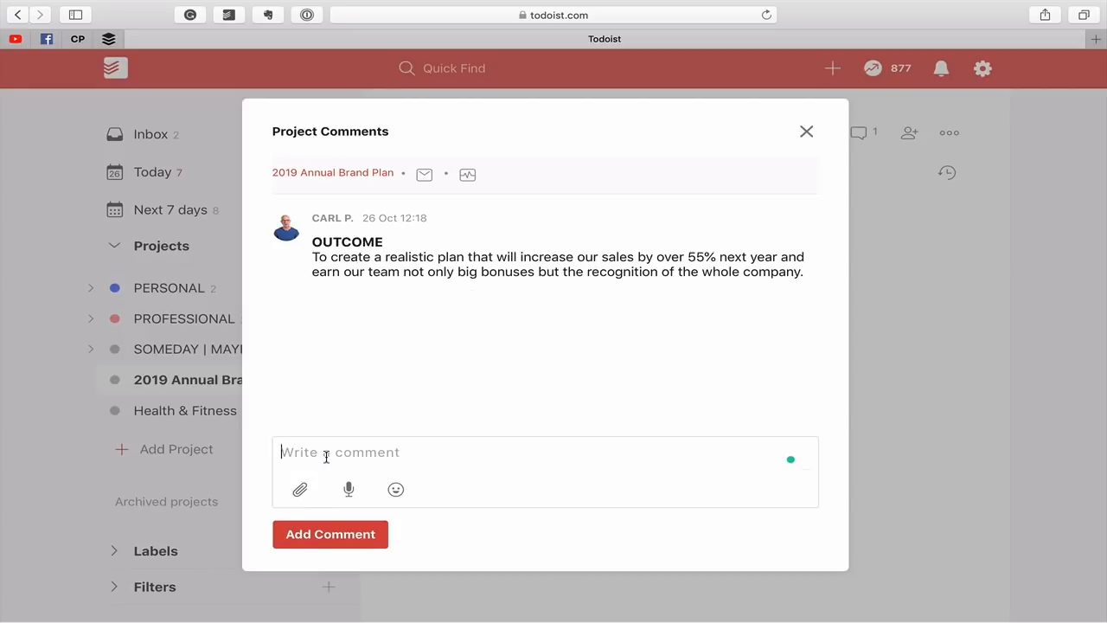
# Post a second project comment headed "!!PURPOSE!!" reading "We want to be the leading sales team in the company." and close the comments.
pyautogui.write('!!PURPOSE!!')
pyautogui.hotkey('shift', 'Return')
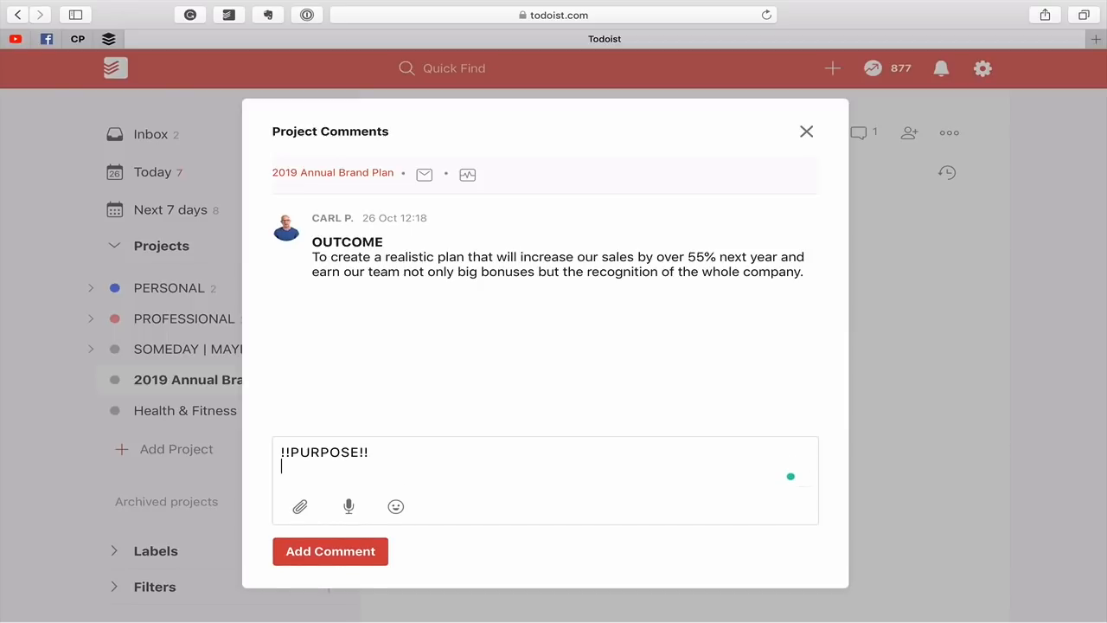
pyautogui.write('We want t')
pyautogui.write('the ')
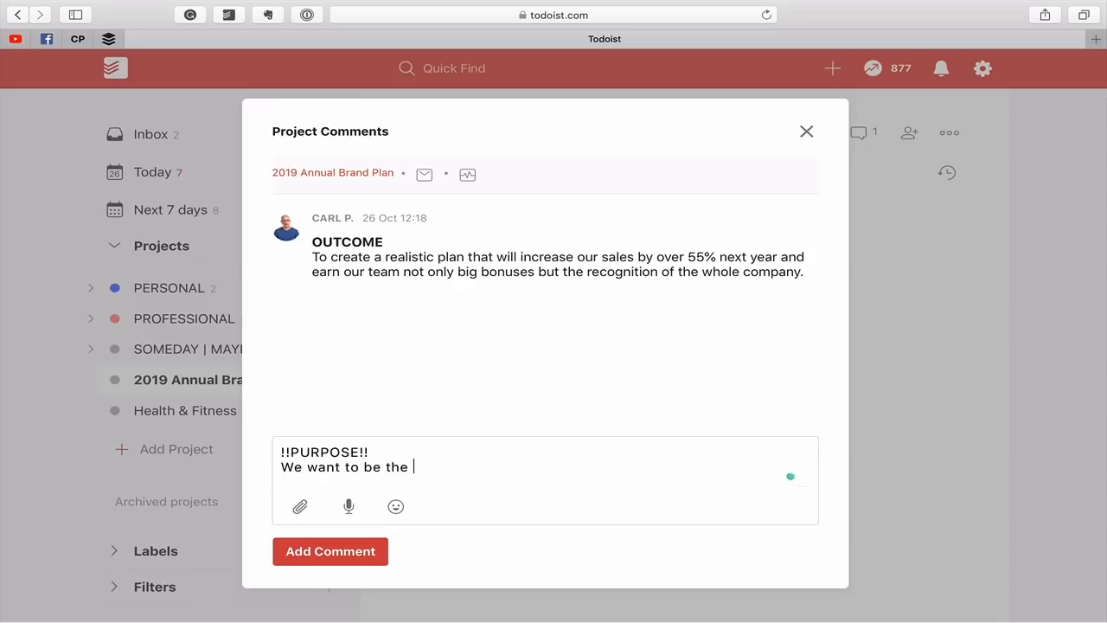
pyautogui.write('leading sale')
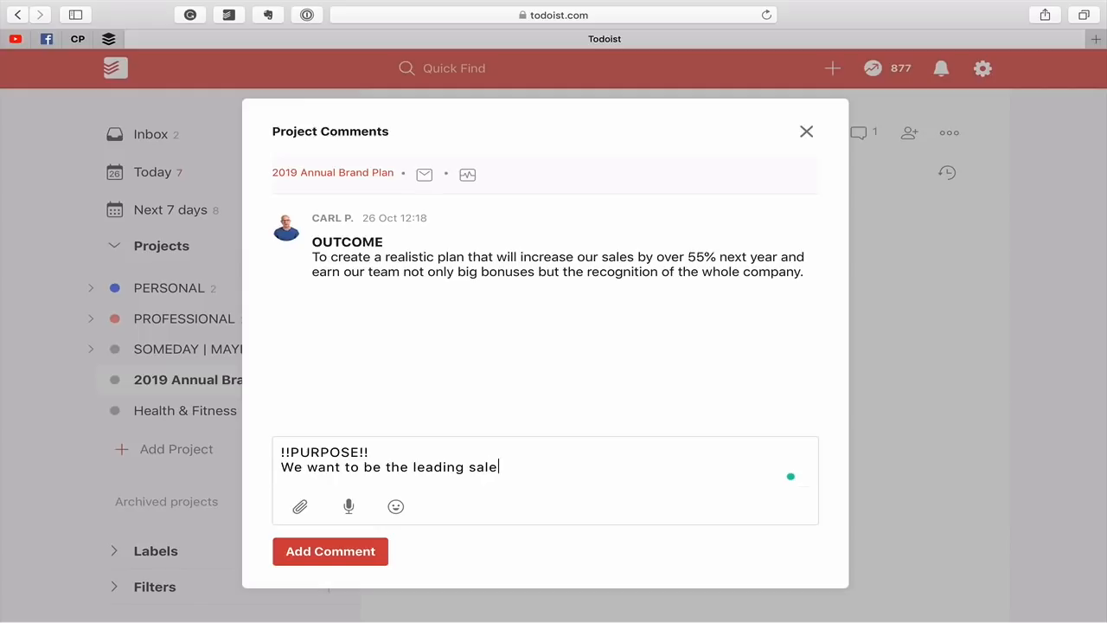
pyautogui.write('s team in the compnay')
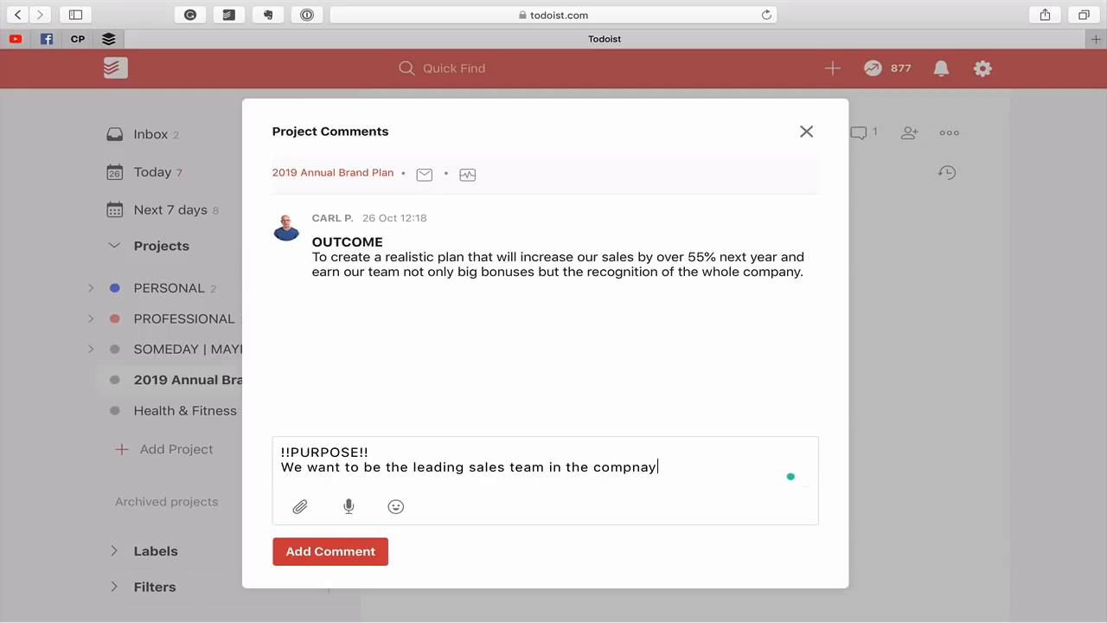
pyautogui.press('BackSpace')
pyautogui.press('BackSpace')
pyautogui.press('BackSpace')
pyautogui.write('any.')
pyautogui.click(333, 551)
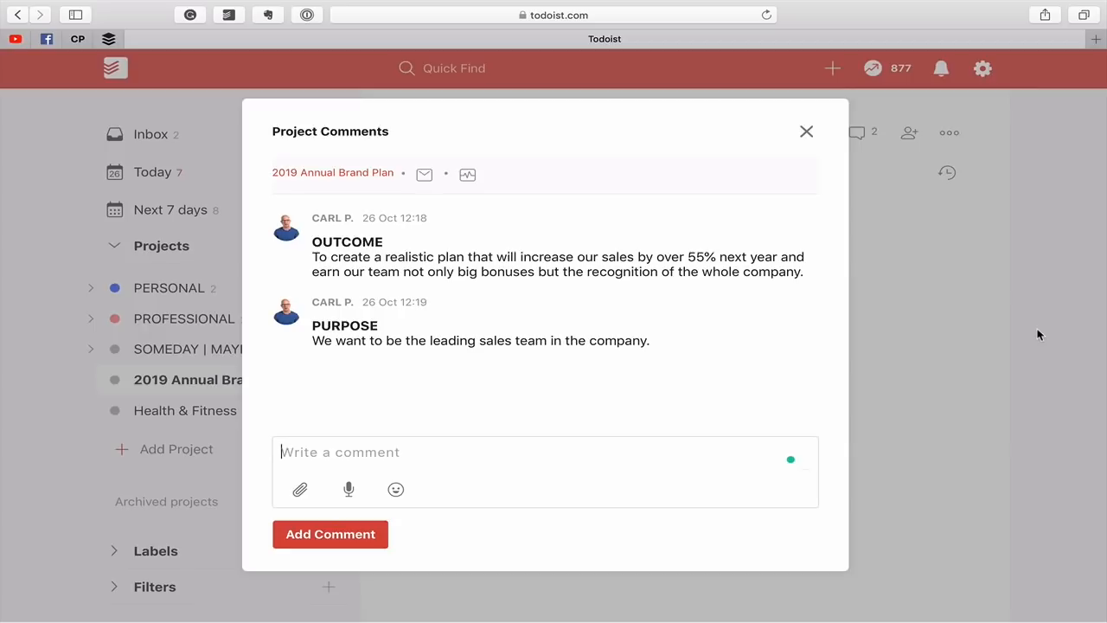
pyautogui.click(805, 131)
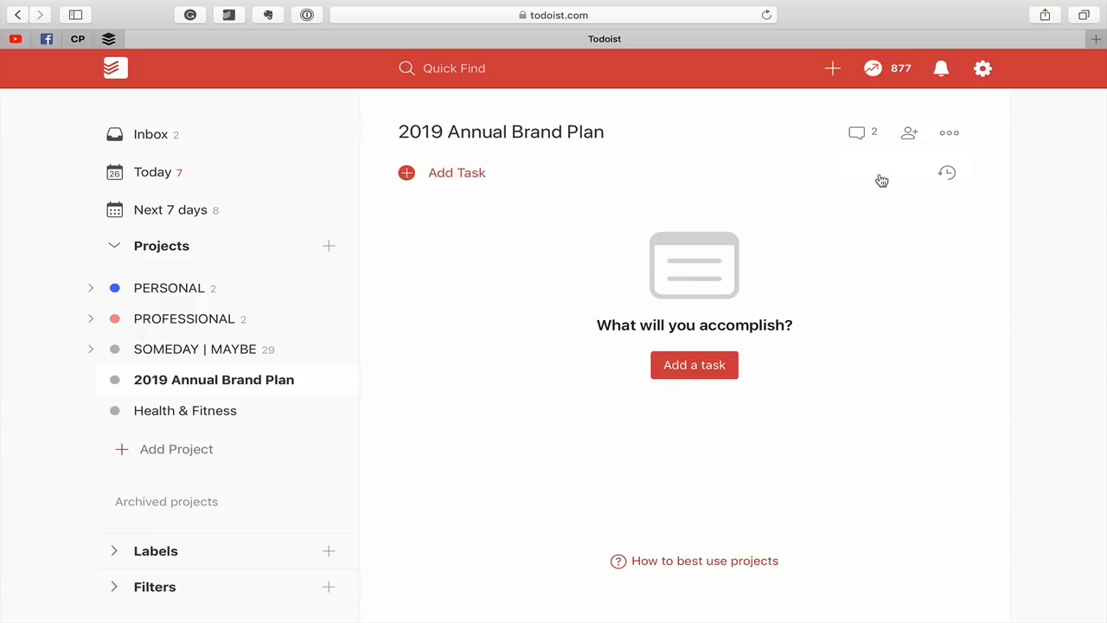
# Reopen the project comments and copy the full OUTCOME comment text, including its heading markup, from its edit view.
pyautogui.click(858, 136)
pyautogui.moveTo(640, 341)
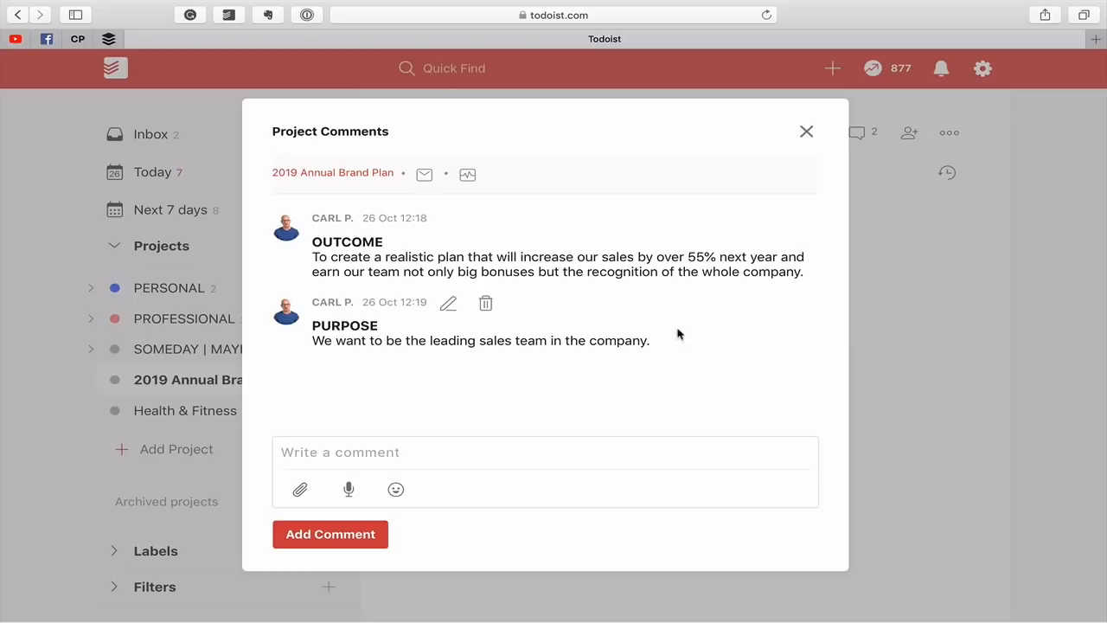
pyautogui.moveTo(336, 258)
pyautogui.moveTo(313, 242); pyautogui.dragTo(791, 285)
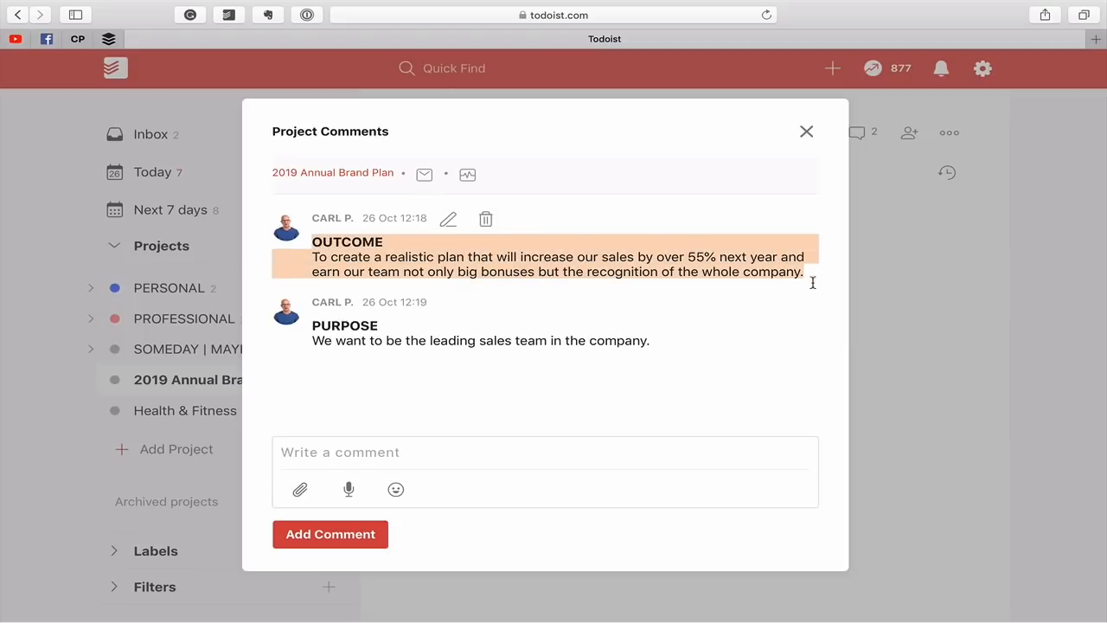
pyautogui.click(448, 220)
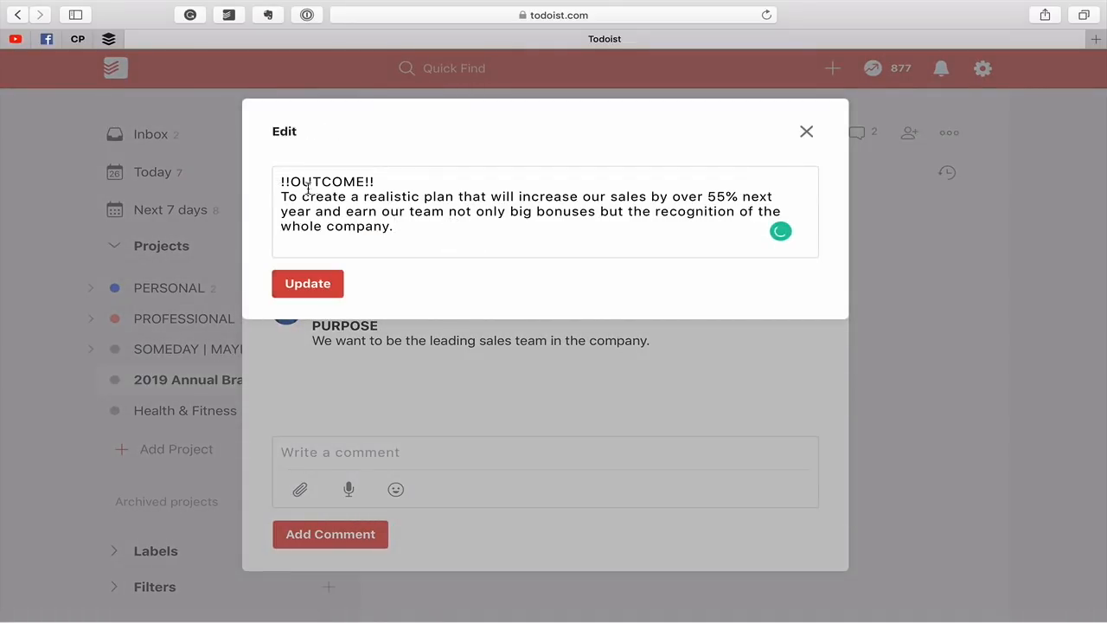
pyautogui.moveTo(280, 180); pyautogui.dragTo(413, 225)
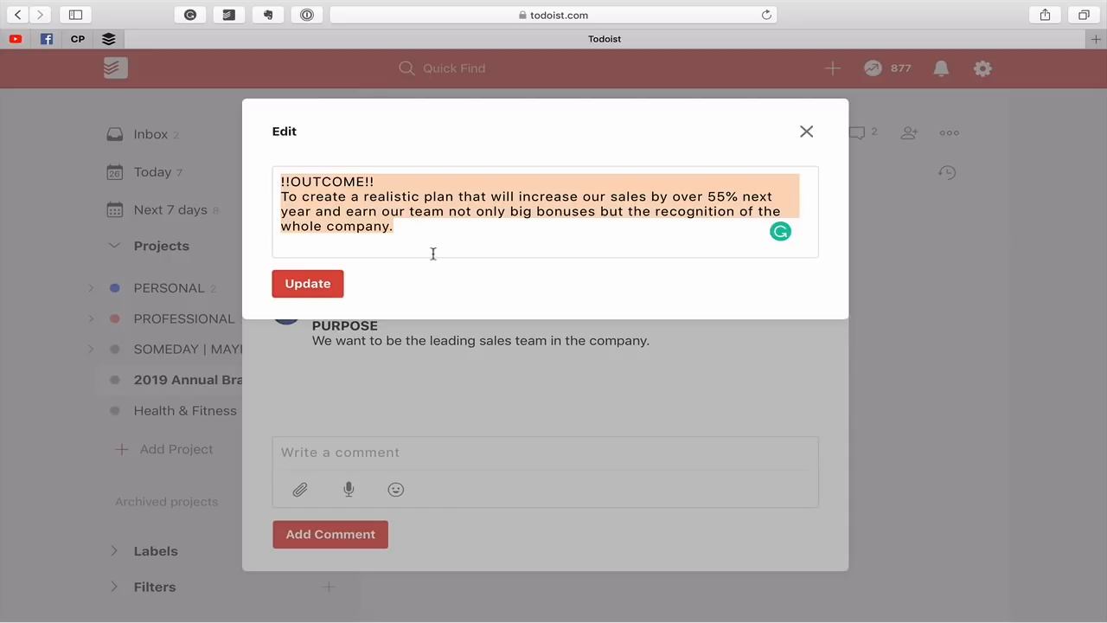
pyautogui.click(321, 285)
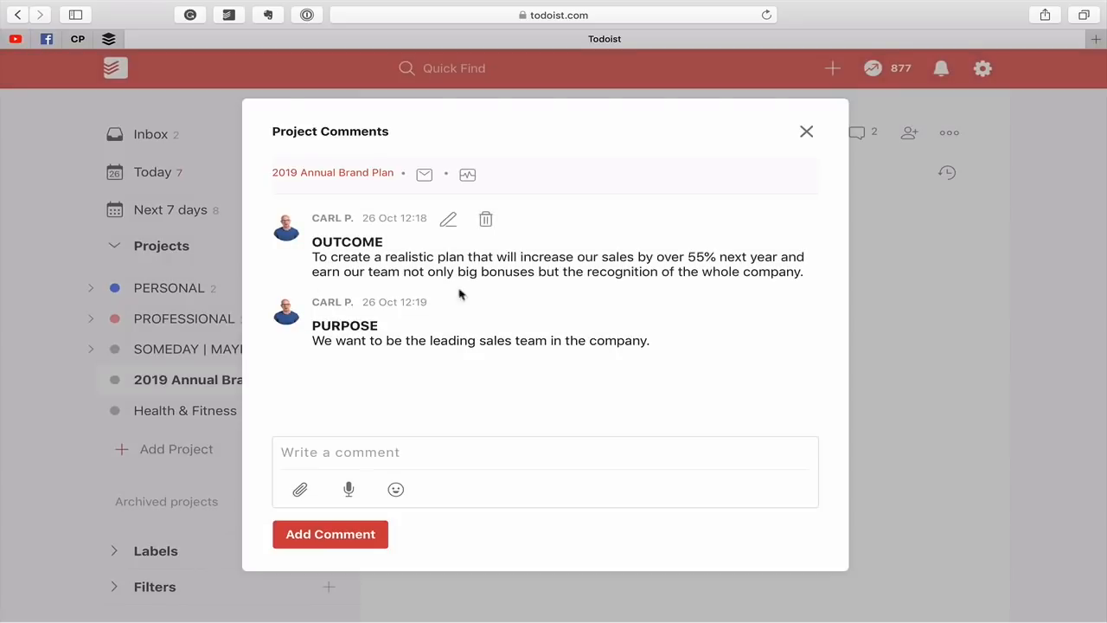
pyautogui.click(806, 131)
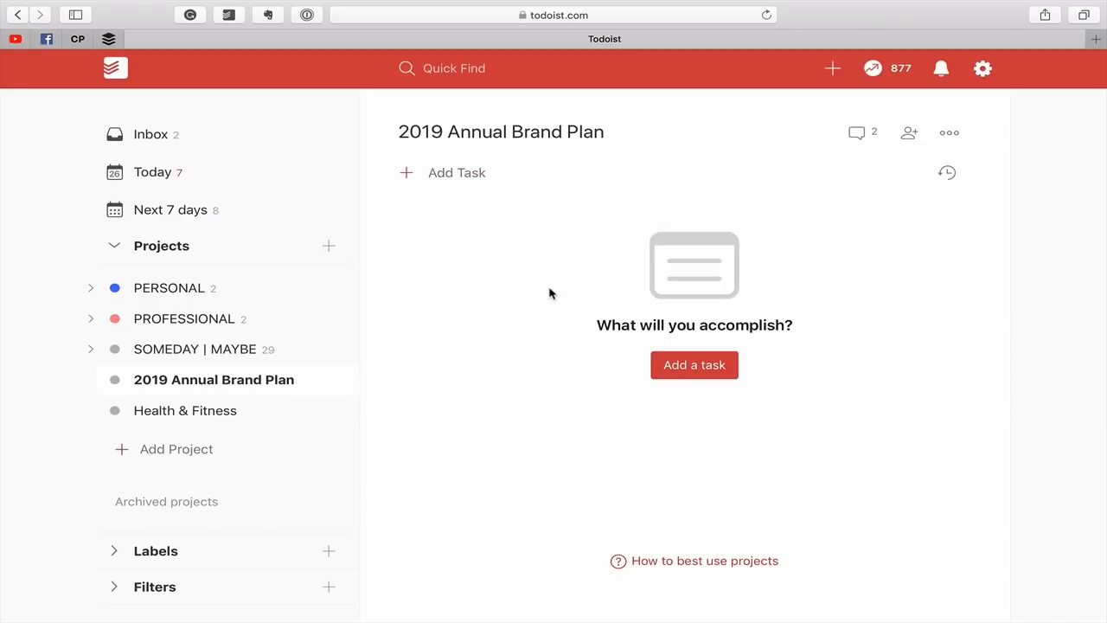
# Paste the copied OUTCOME comment into a new project task starting with "*", adding its lines as 2 tasks.
pyautogui.click(466, 180)
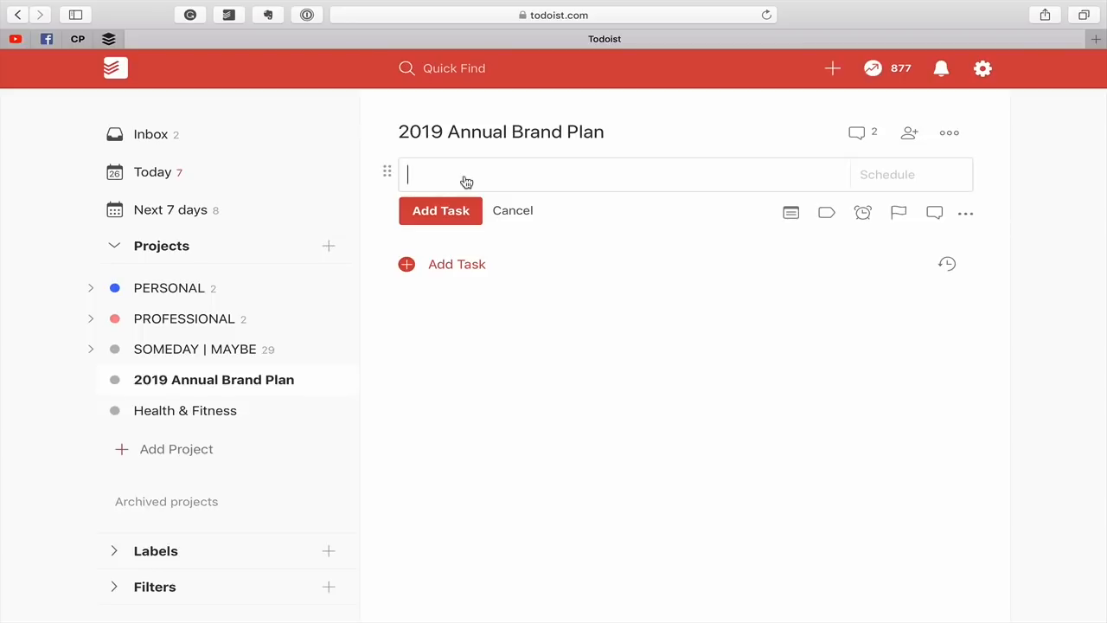
pyautogui.write('*')
pyautogui.press('super+v')
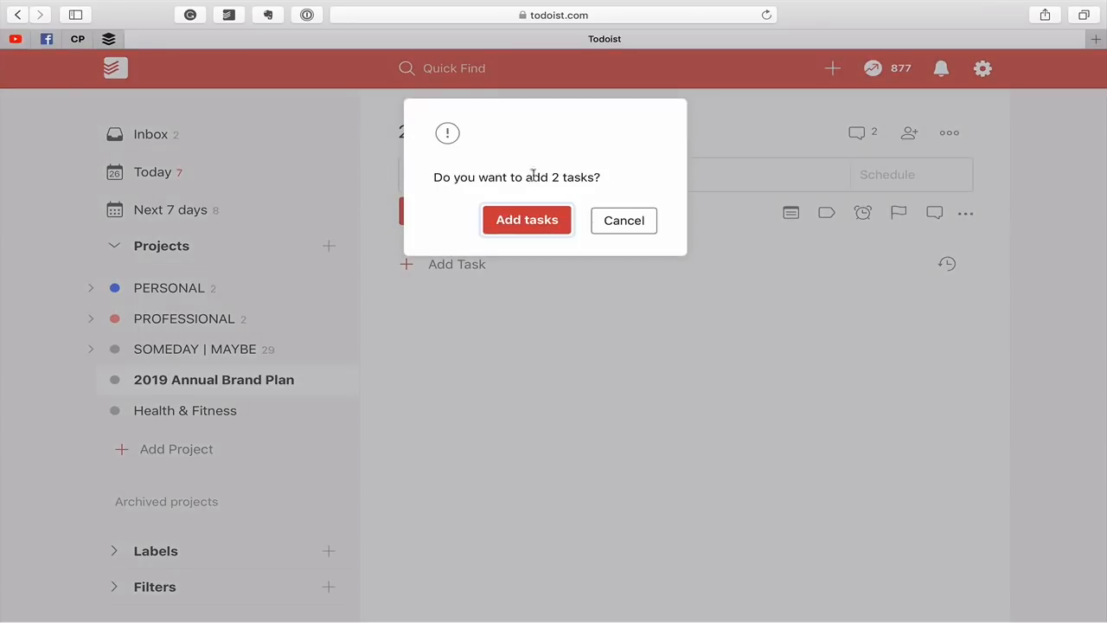
pyautogui.click(556, 230)
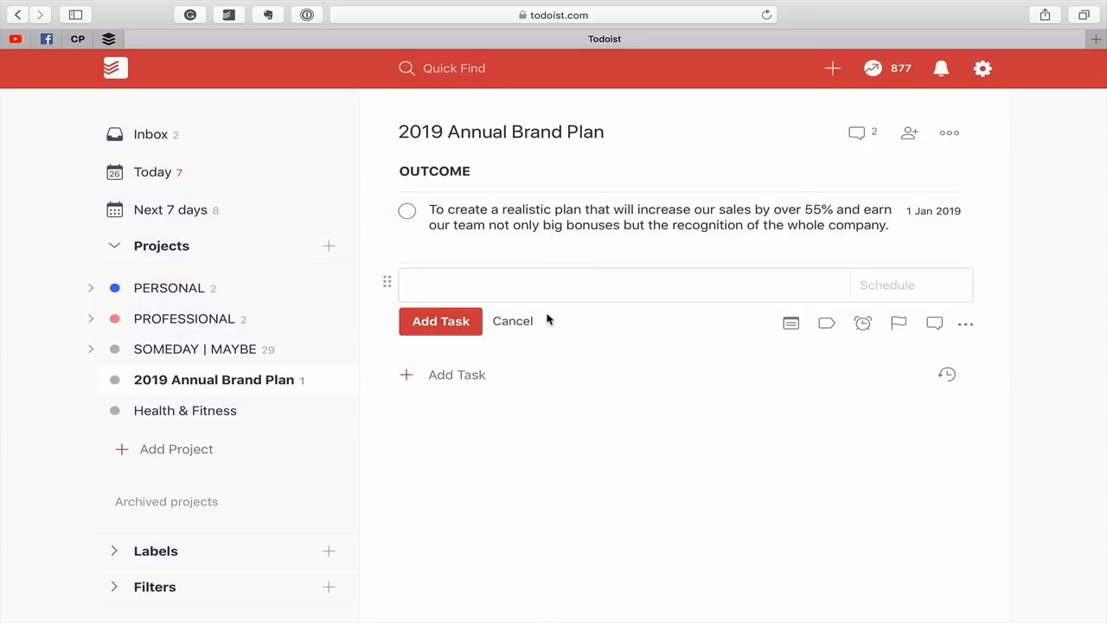
pyautogui.click(525, 321)
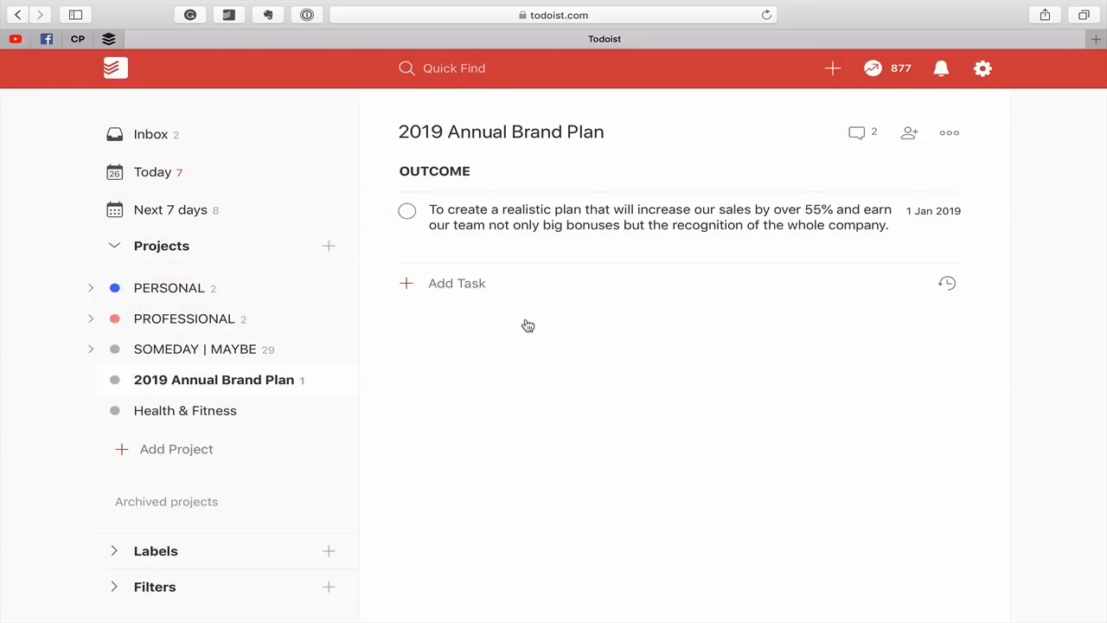
# Prefix the outcome statement task with "* " to make it an uncheckable entry, and save it.
pyautogui.click(557, 213)
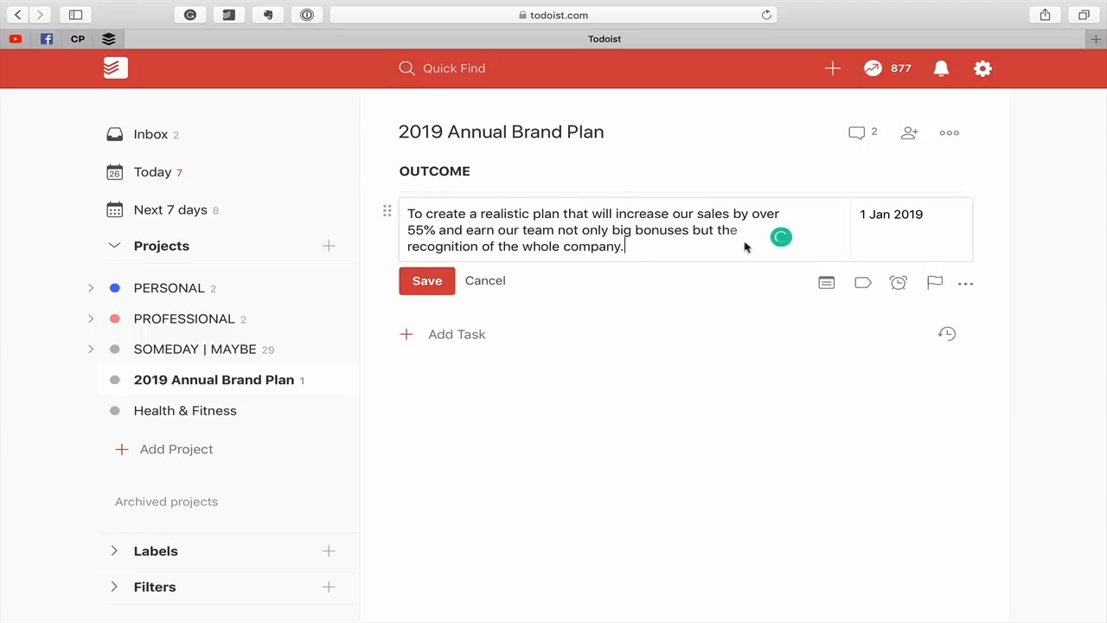
pyautogui.click(505, 281)
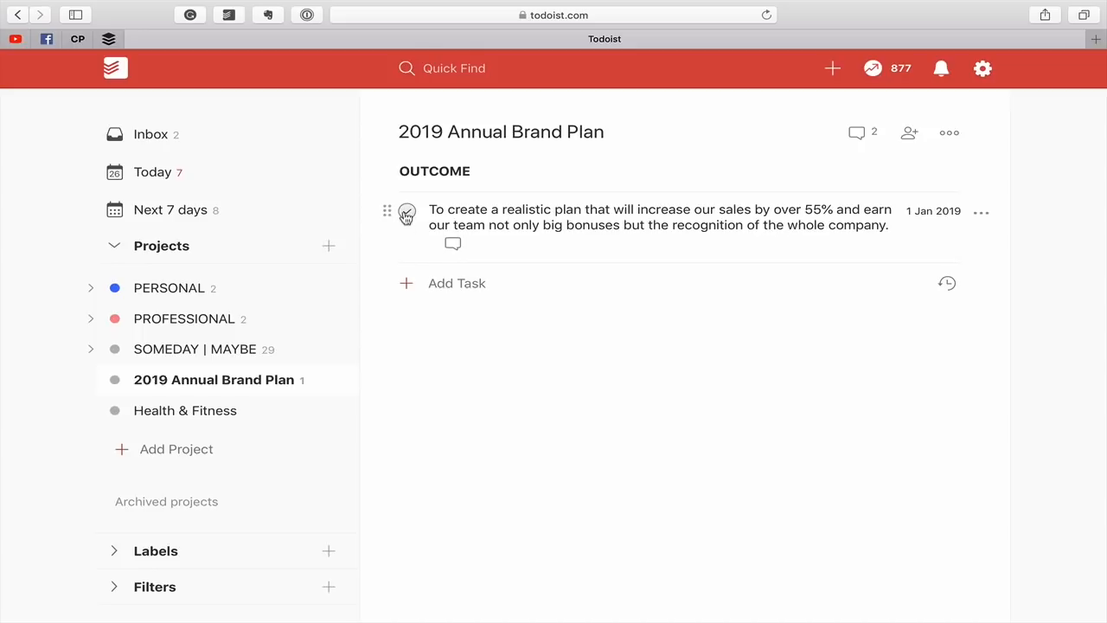
pyautogui.click(572, 217)
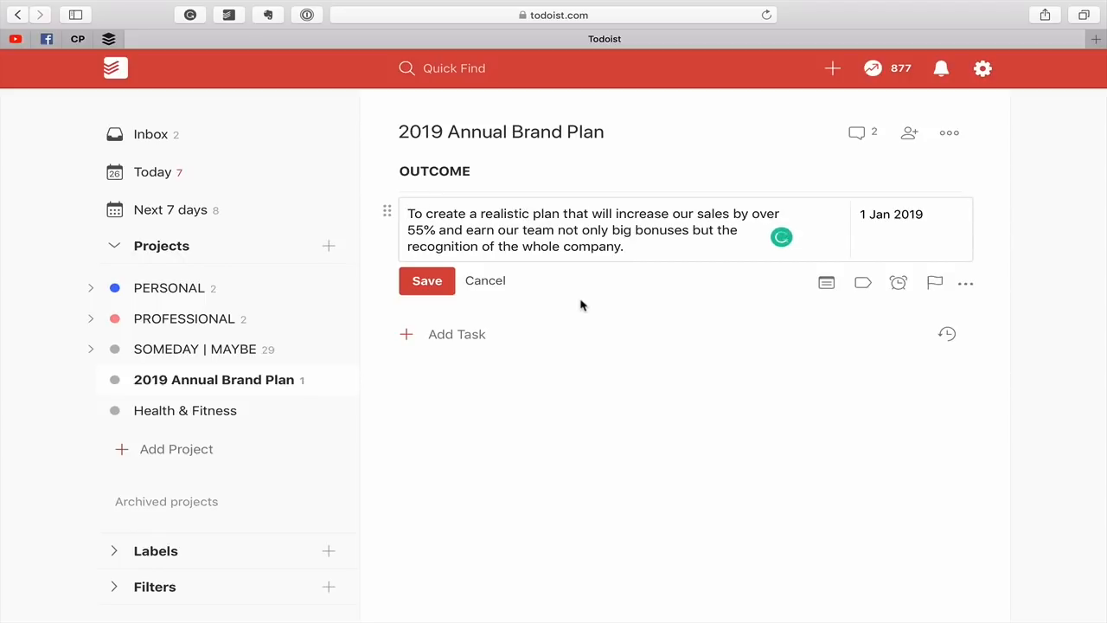
pyautogui.press('super+Left')
pyautogui.write('*')
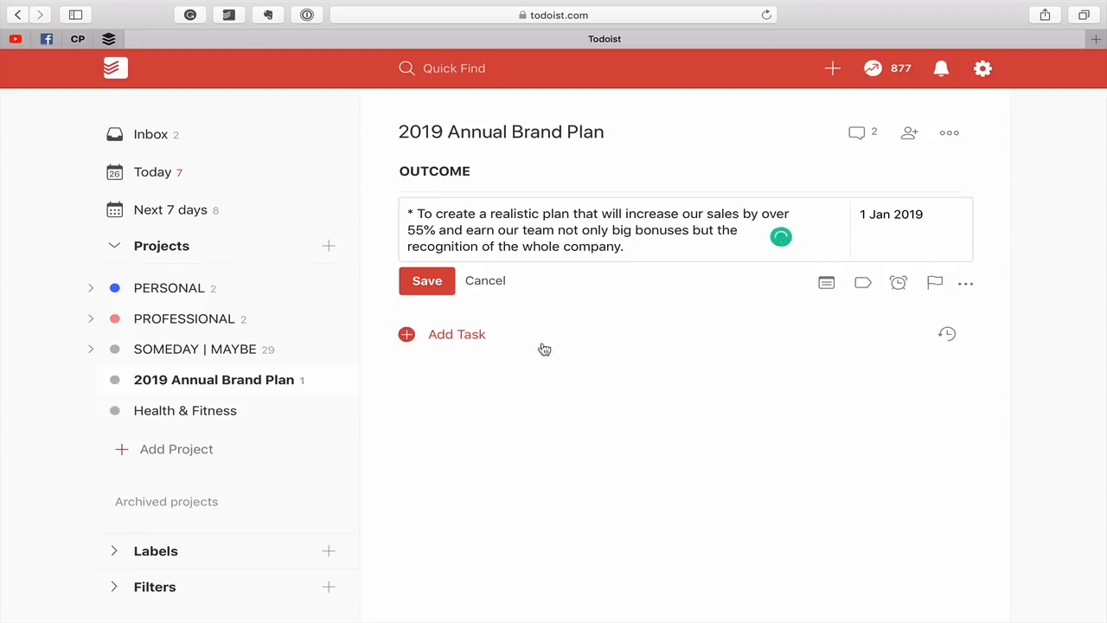
pyautogui.click(427, 280)
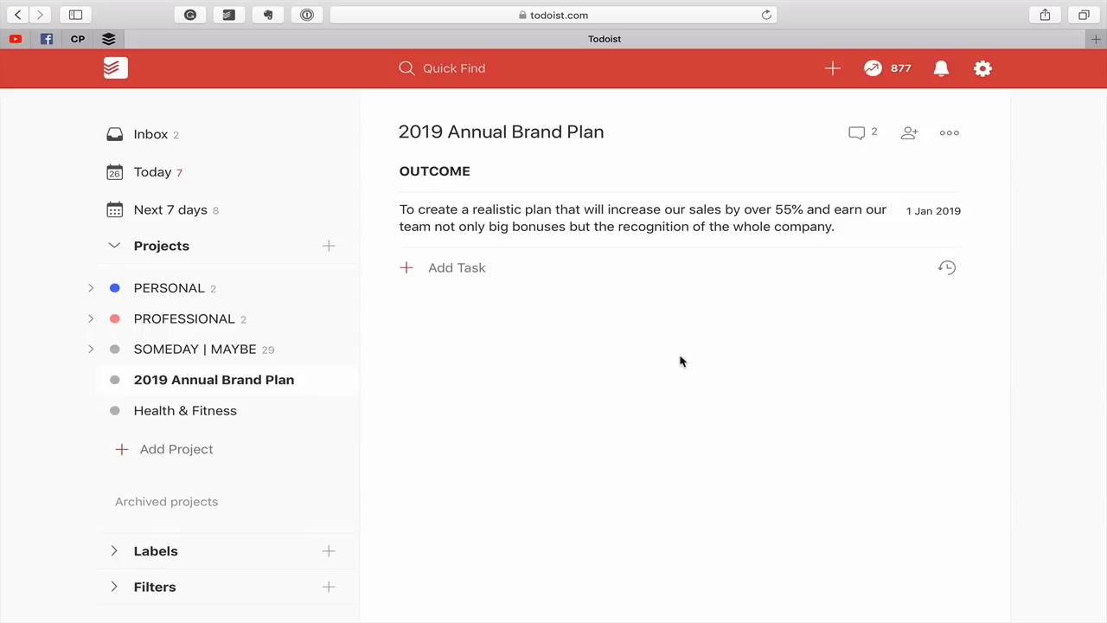
# Clear the outcome statement's due date, insert "next year" after "sales" as plain text rather than a date, and save the task.
pyautogui.click(776, 209)
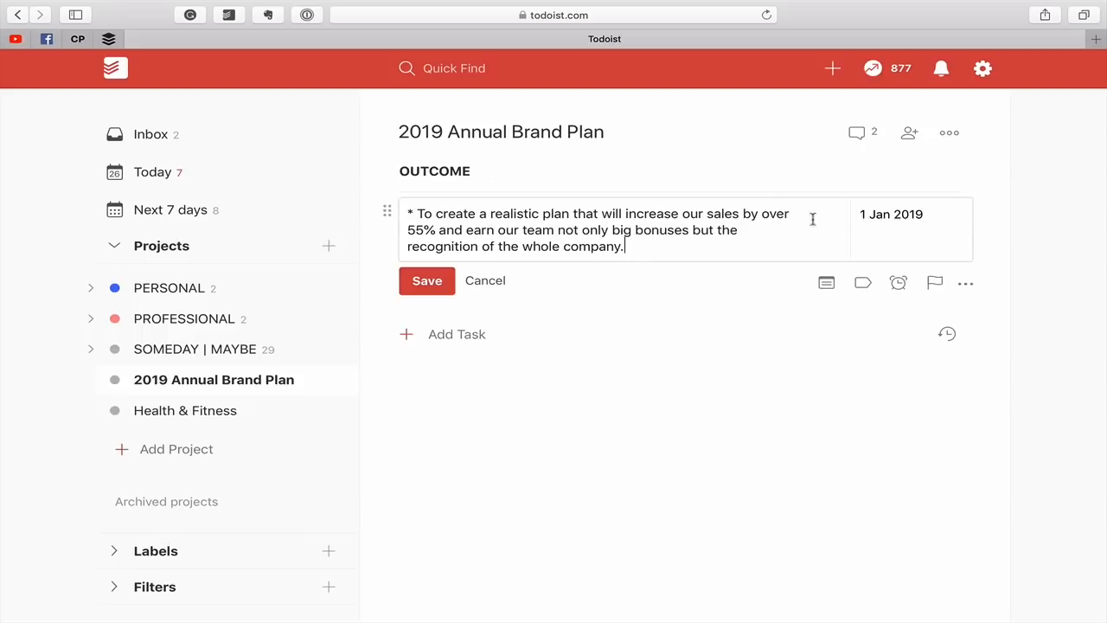
pyautogui.click(872, 220)
pyautogui.press('BackSpace')
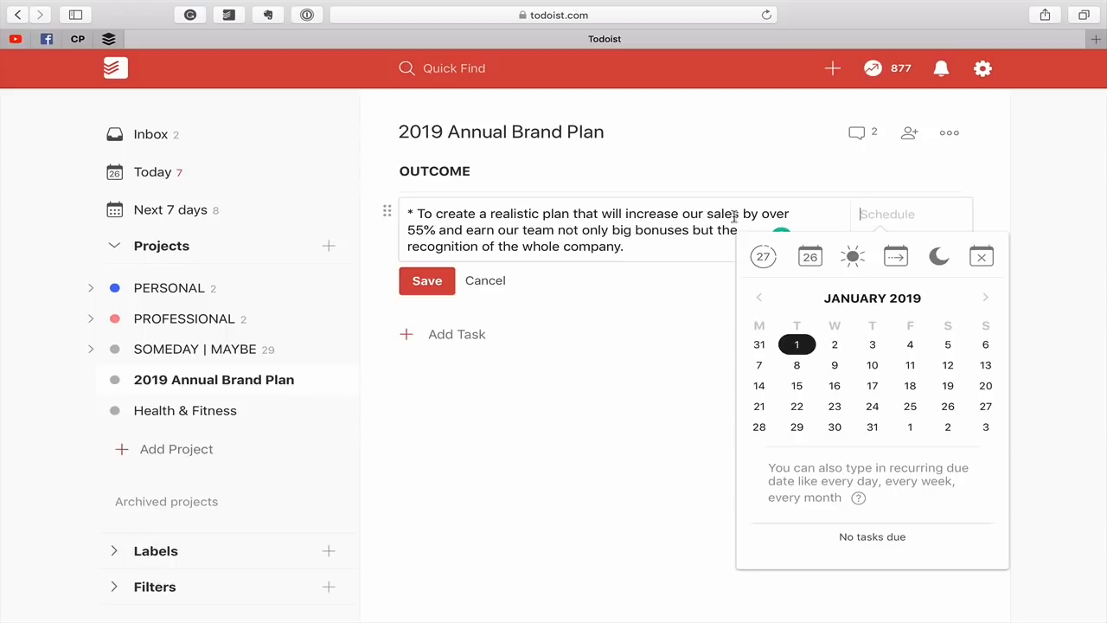
pyautogui.click(742, 212)
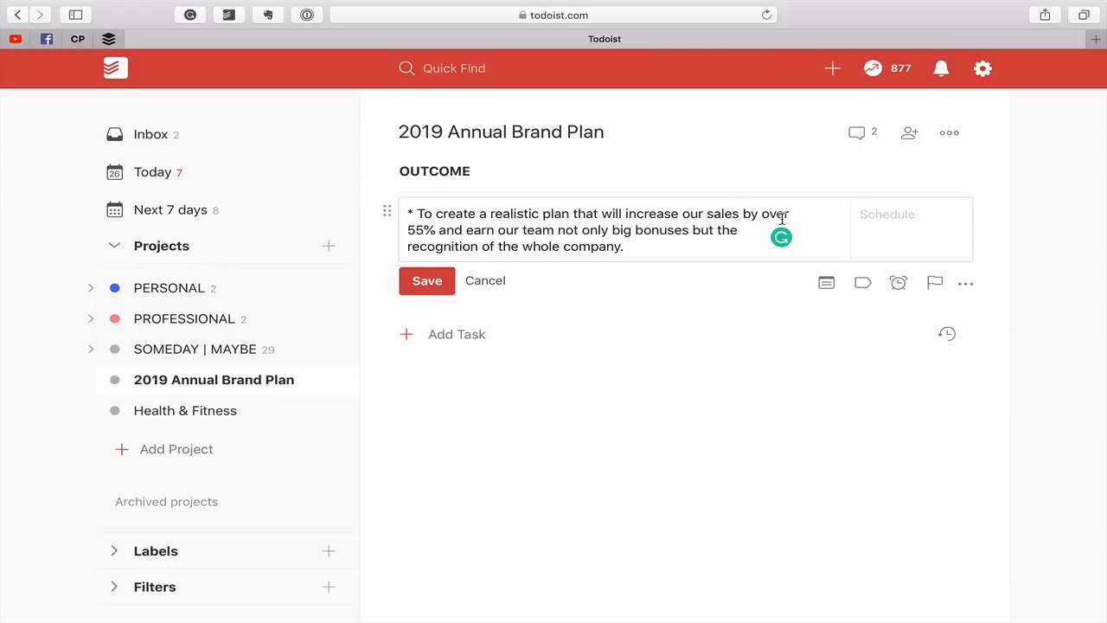
pyautogui.write('next year')
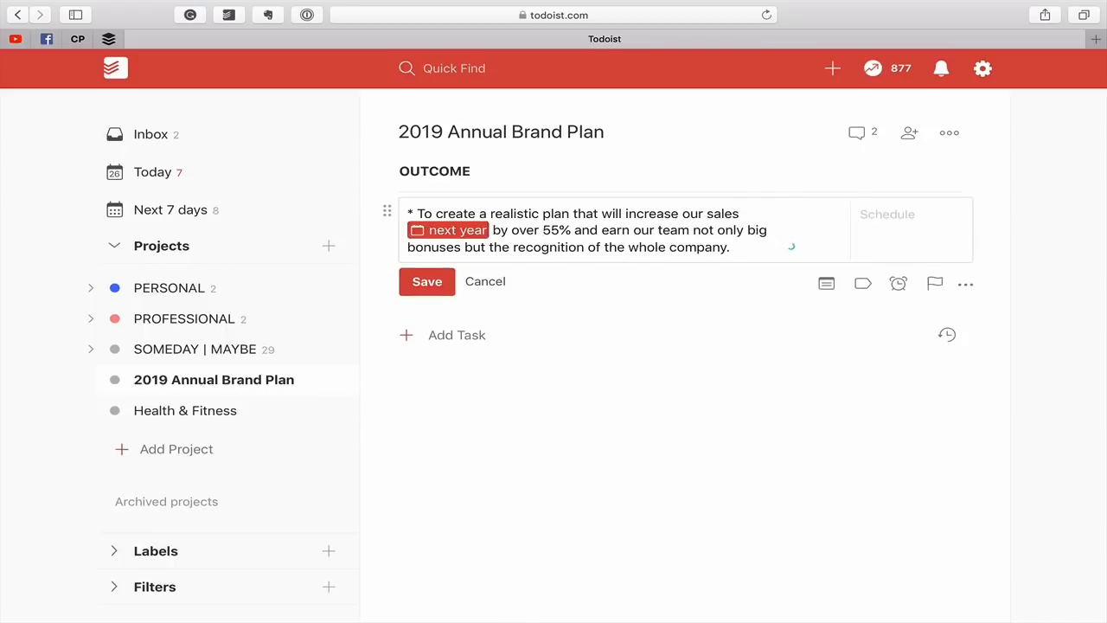
pyautogui.click(441, 231)
pyautogui.click(427, 282)
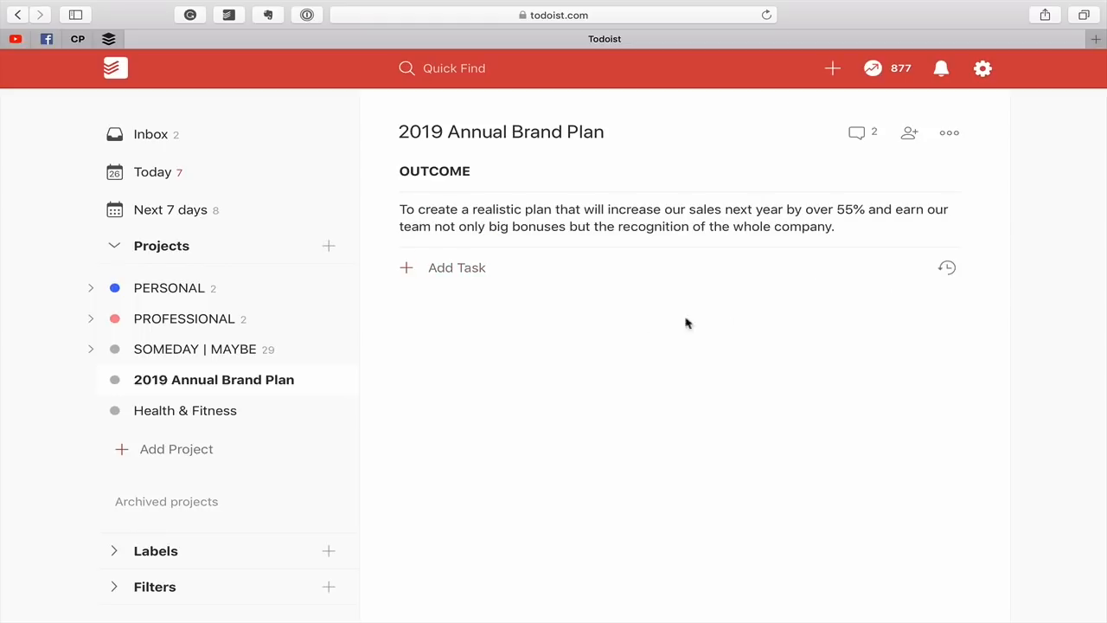
# Add a bold uncheckable heading task "* !!PURPOSE!!" below the outcome statement.
pyautogui.click(465, 275)
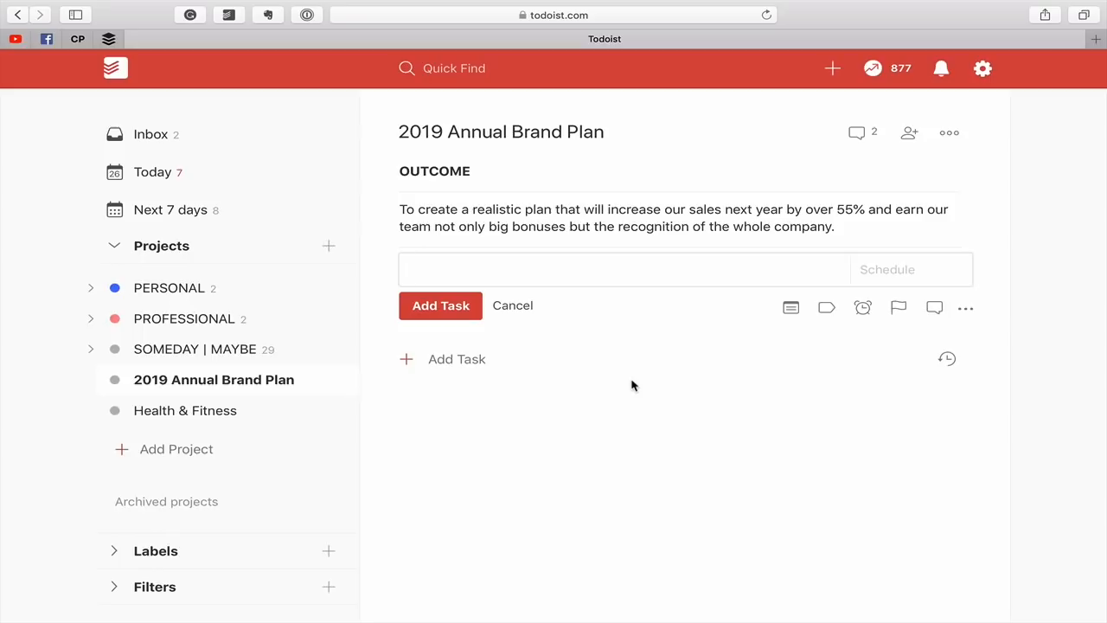
pyautogui.write('* PURPOSE')
pyautogui.hotkey('alt', 'Left')
pyautogui.write('!!')
pyautogui.click(504, 270)
pyautogui.write('!!')
pyautogui.click(440, 305)
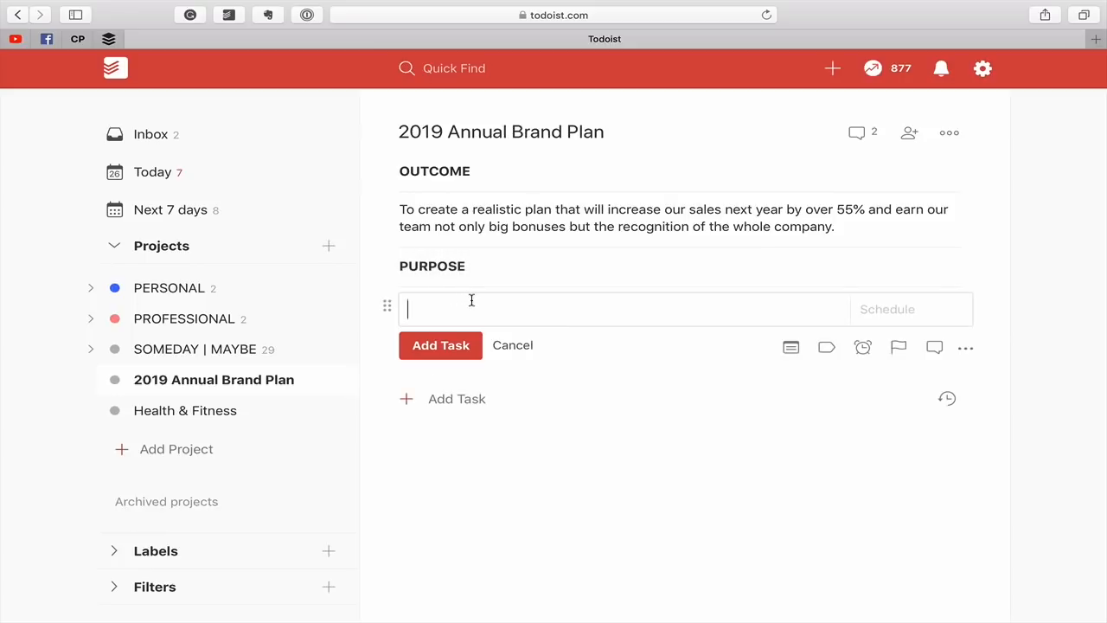
# Copy the purpose sentence from the project comments and add it under PURPOSE as "* We want to be the leading sales team in the company.".
pyautogui.click(865, 137)
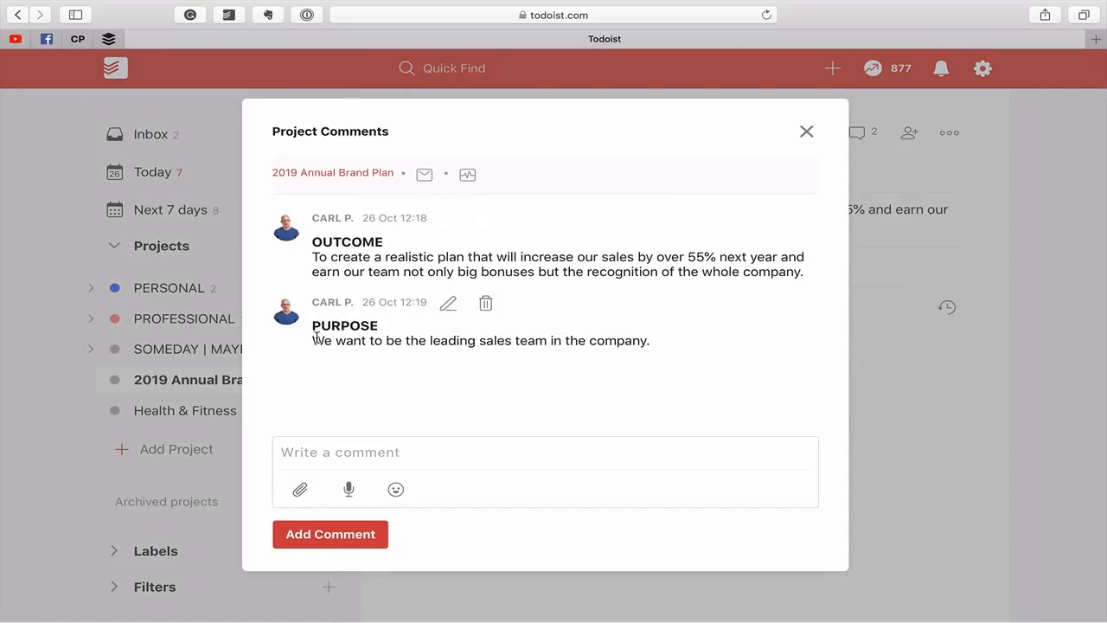
pyautogui.moveTo(314, 339); pyautogui.dragTo(561, 354)
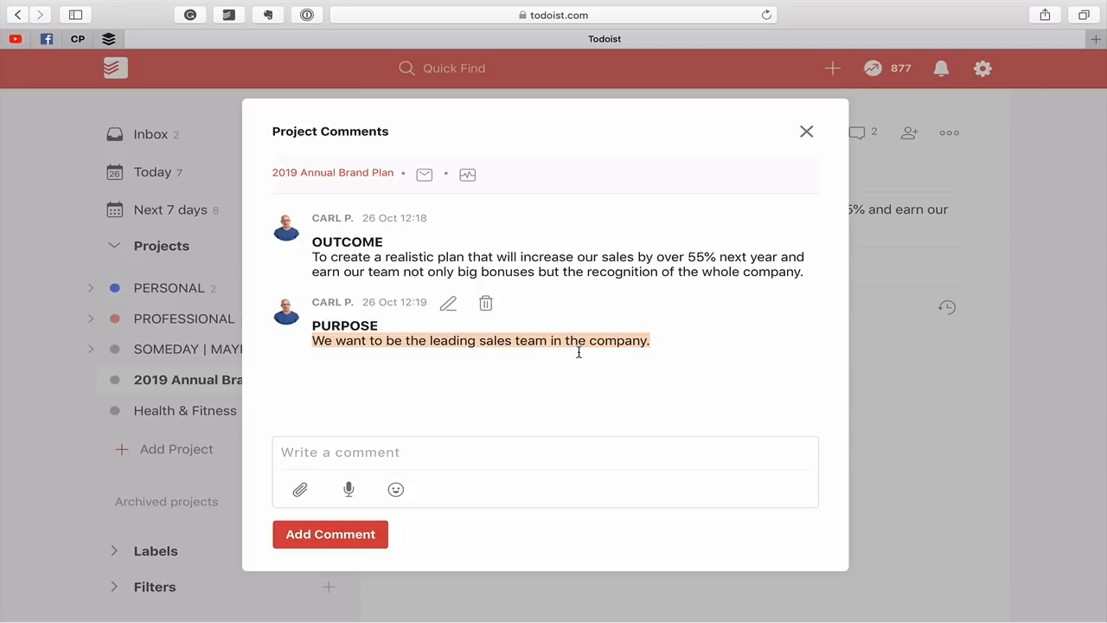
pyautogui.click(806, 131)
pyautogui.click(472, 307)
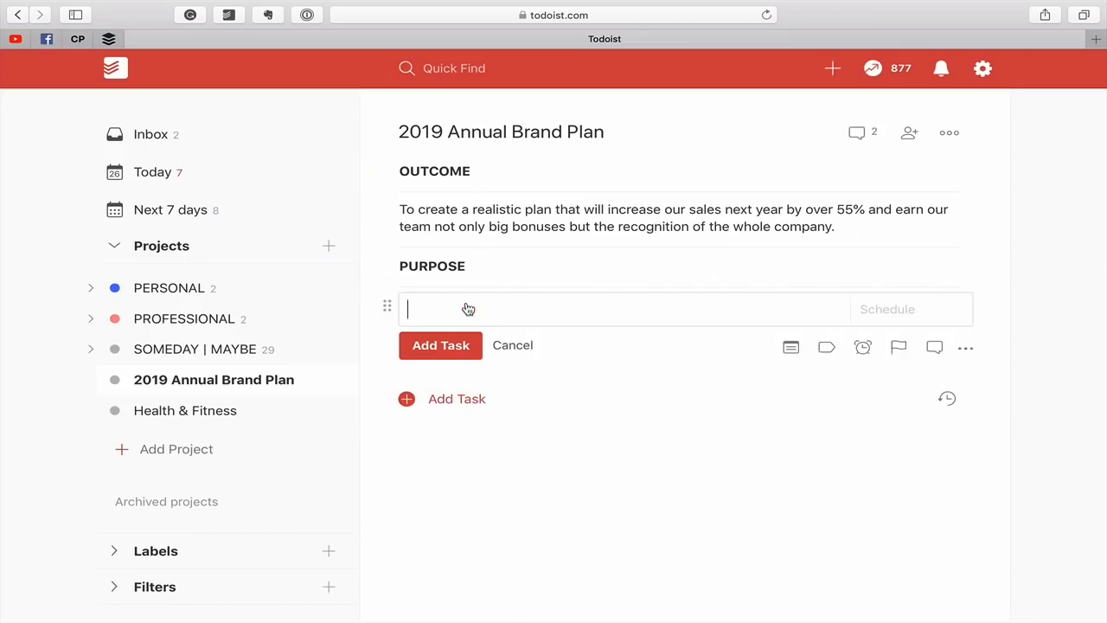
pyautogui.write('* We want to be the leading sales team in the company.')
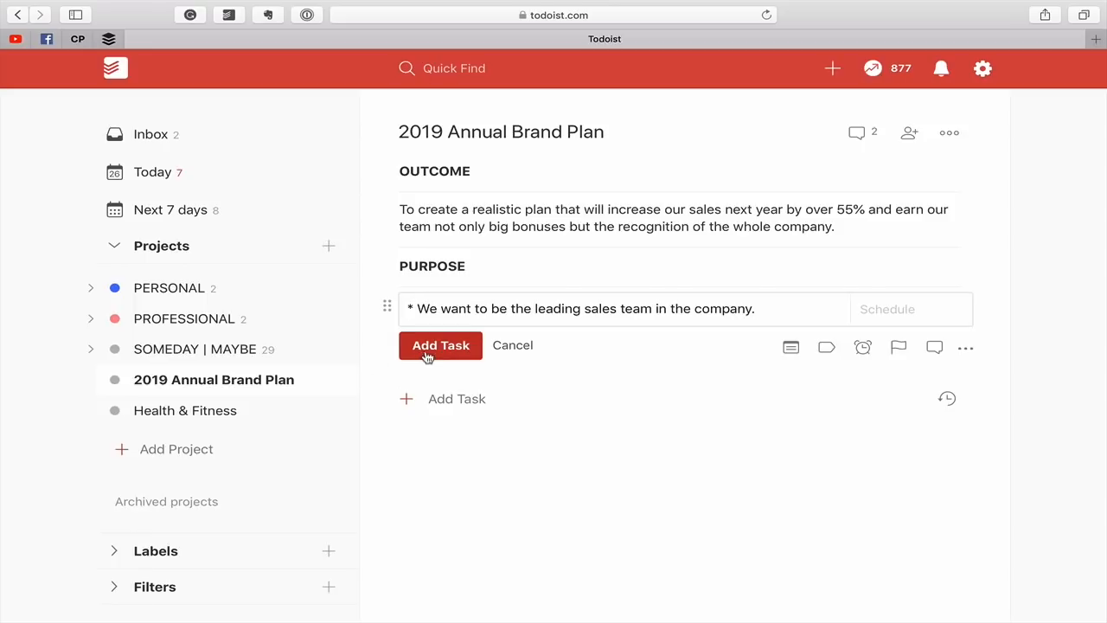
pyautogui.click(428, 355)
pyautogui.click(510, 389)
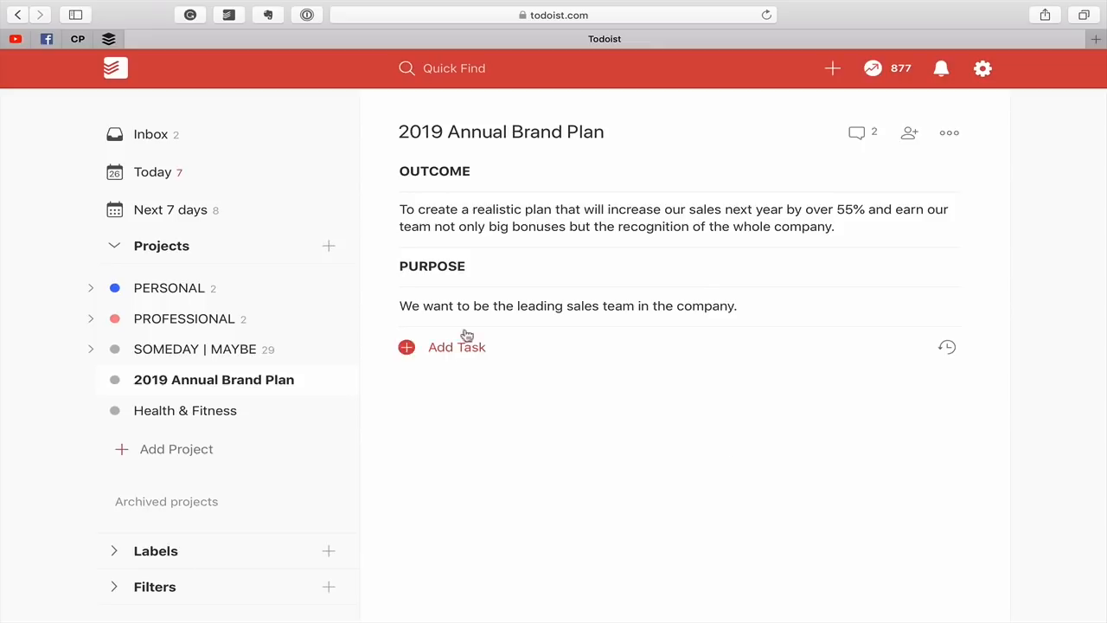
# Add a bold uncheckable heading task "* !!ACTION STEPS!!" below the purpose sentence and close the empty task editor.
pyautogui.click(470, 361)
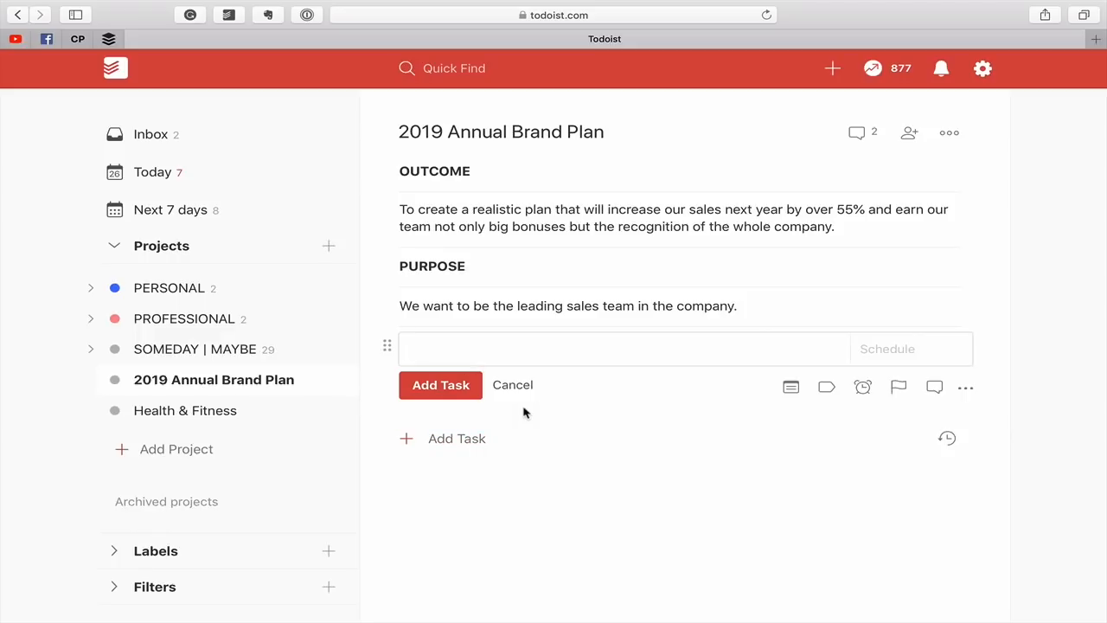
pyautogui.write('* !!ACTION STEPS')
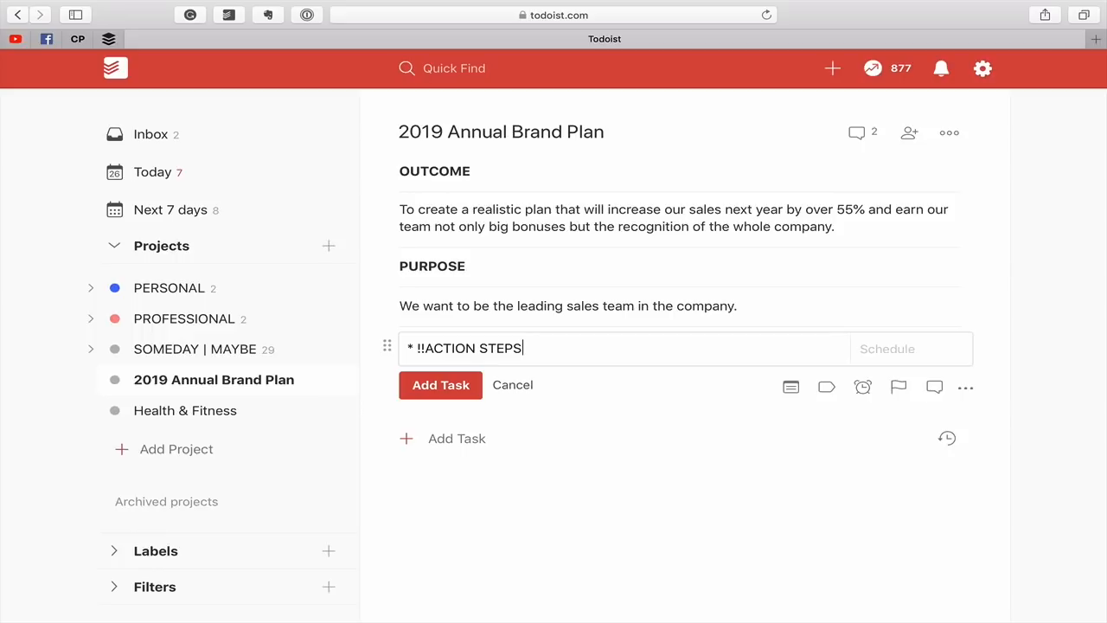
pyautogui.write('!!')
pyautogui.click(439, 385)
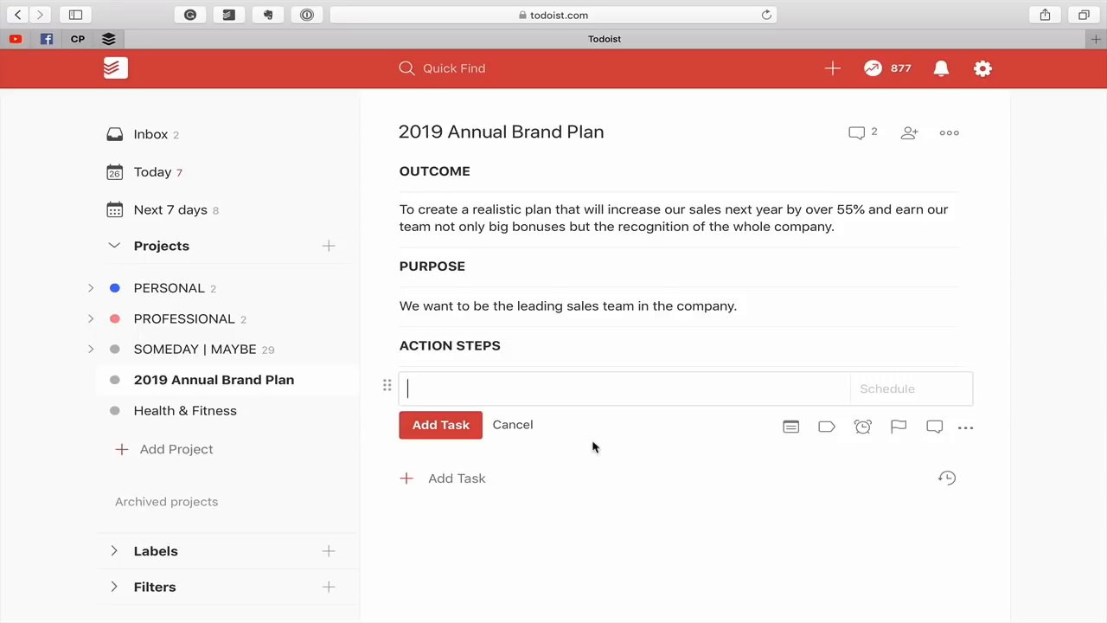
pyautogui.click(499, 424)
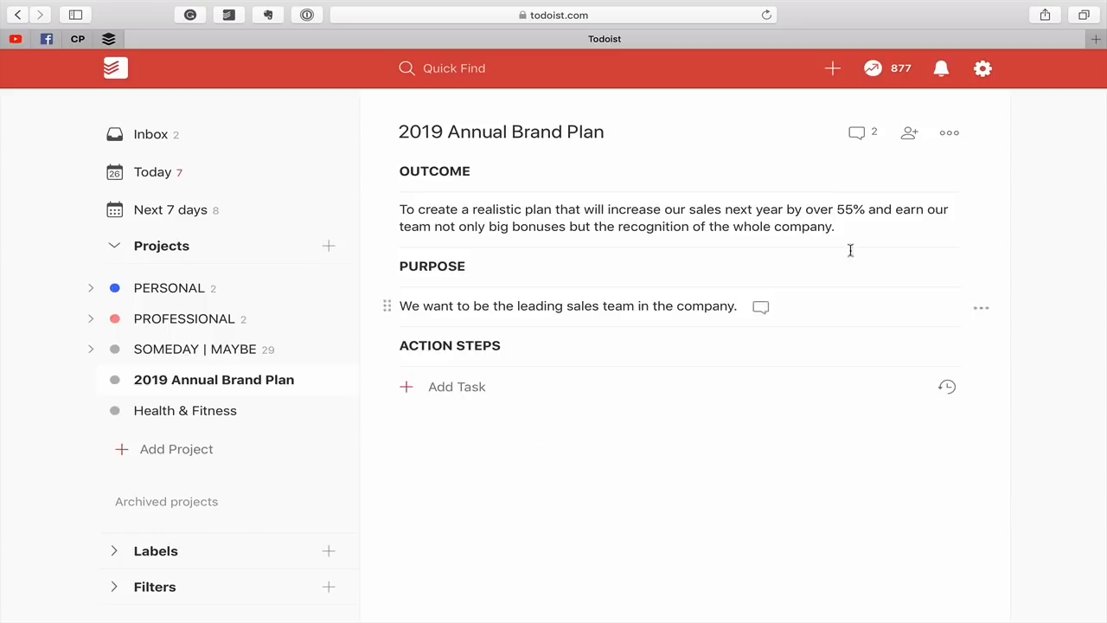
# Review the 2019 Annual Brand Plan comments, and view the Health & Fitness project before returning to the brand plan.
pyautogui.click(856, 134)
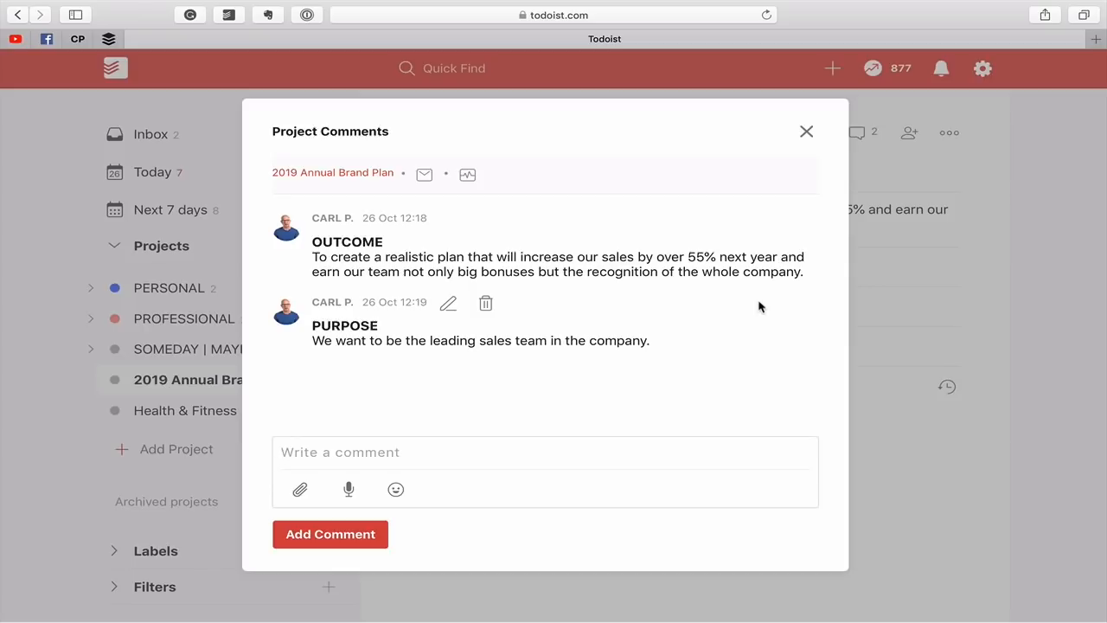
pyautogui.click(806, 132)
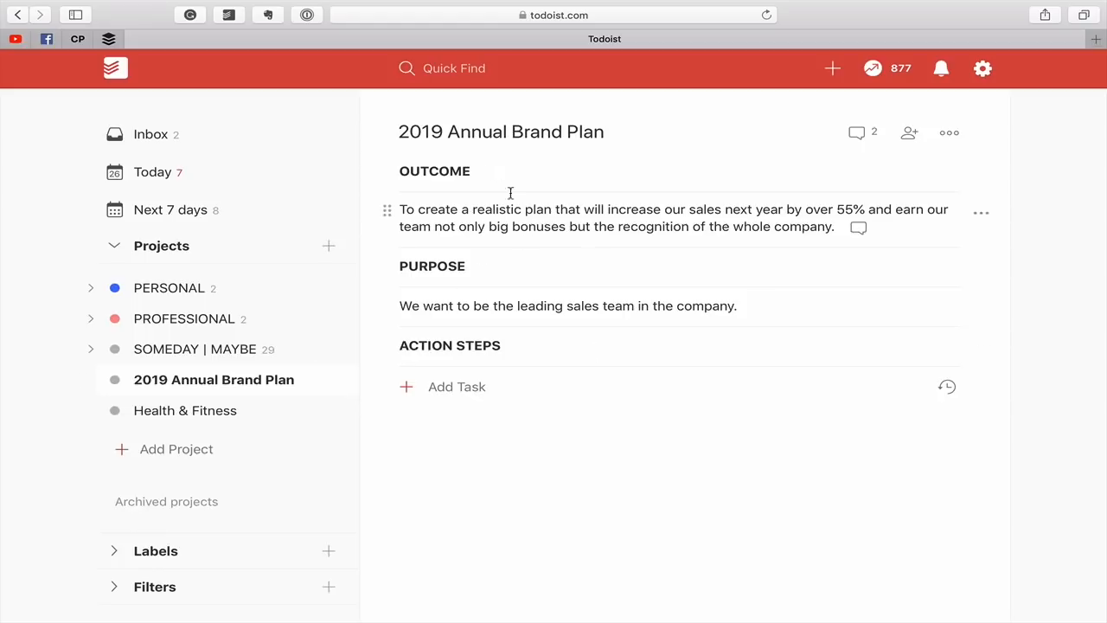
pyautogui.click(216, 412)
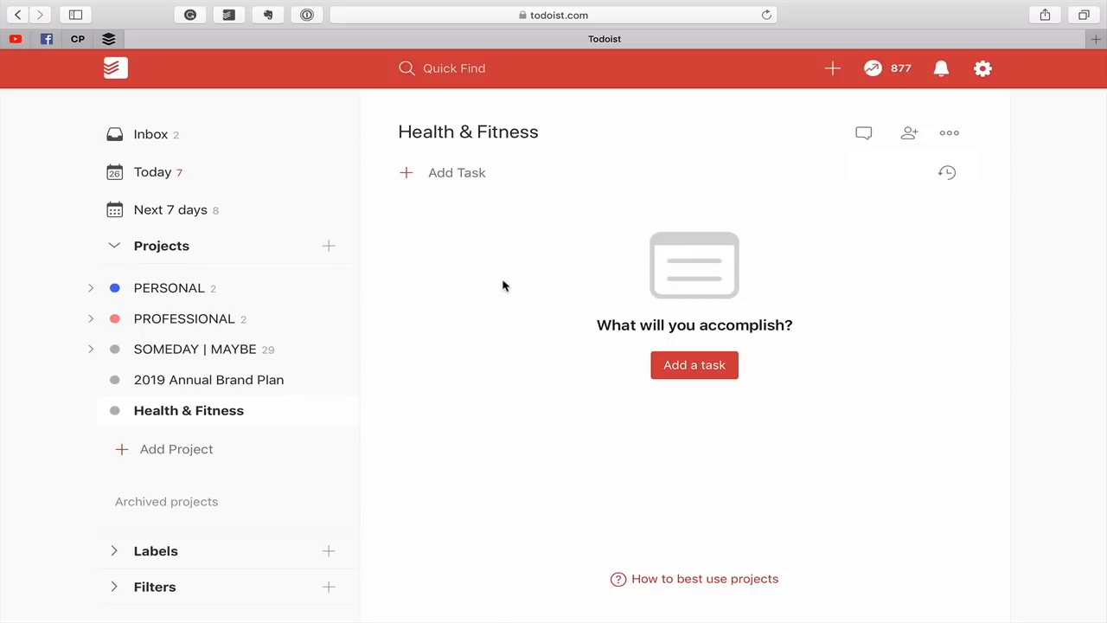
pyautogui.click(255, 378)
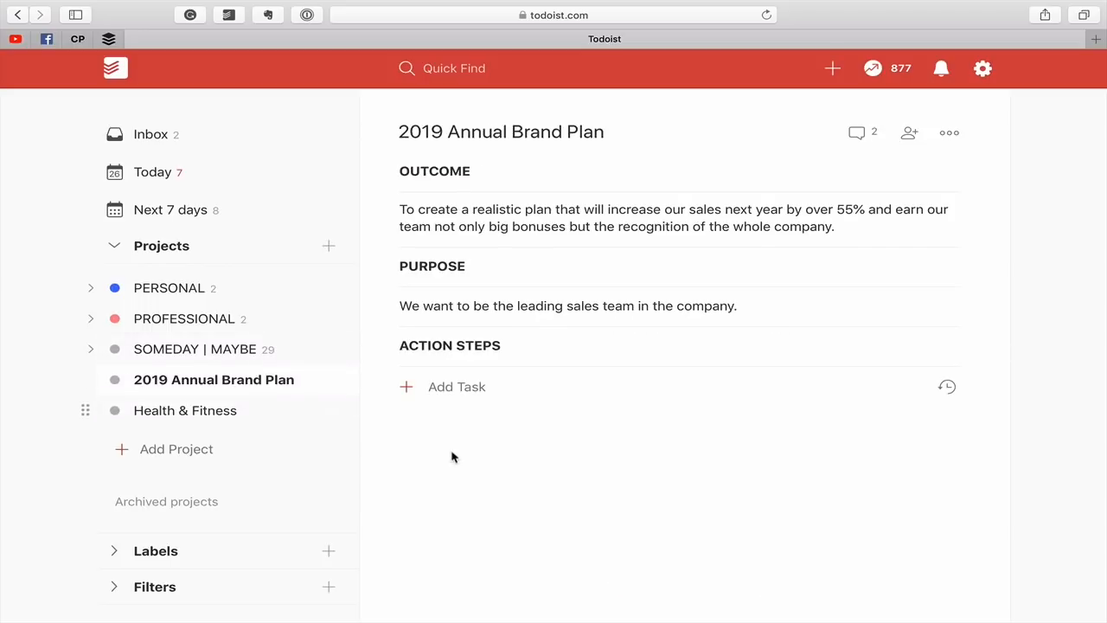